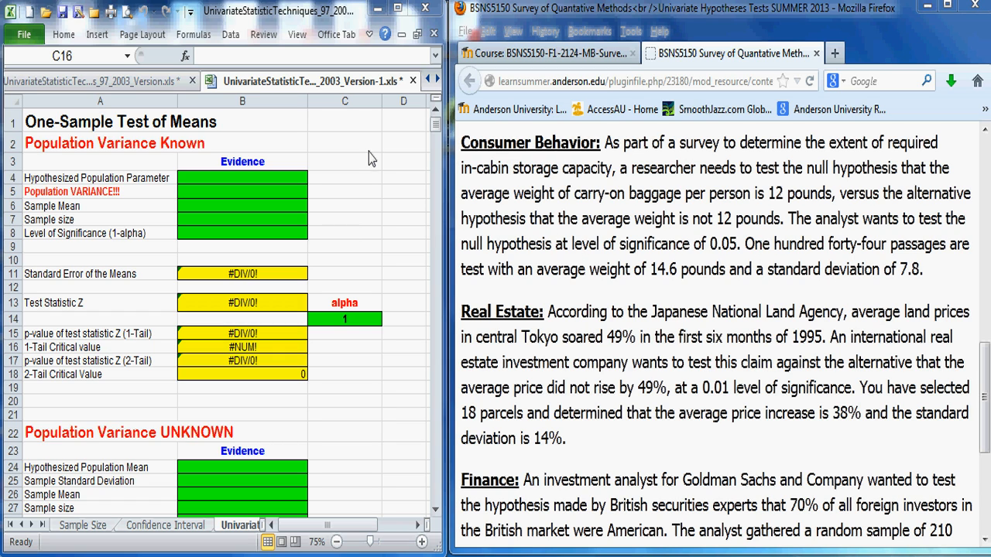
In the Population Variance UNKNOWN section, enter hypothesized mean 12, sample standard deviation 7.8 and sample mean 14.6 for the Consumer Behavior problem
click(369, 147)
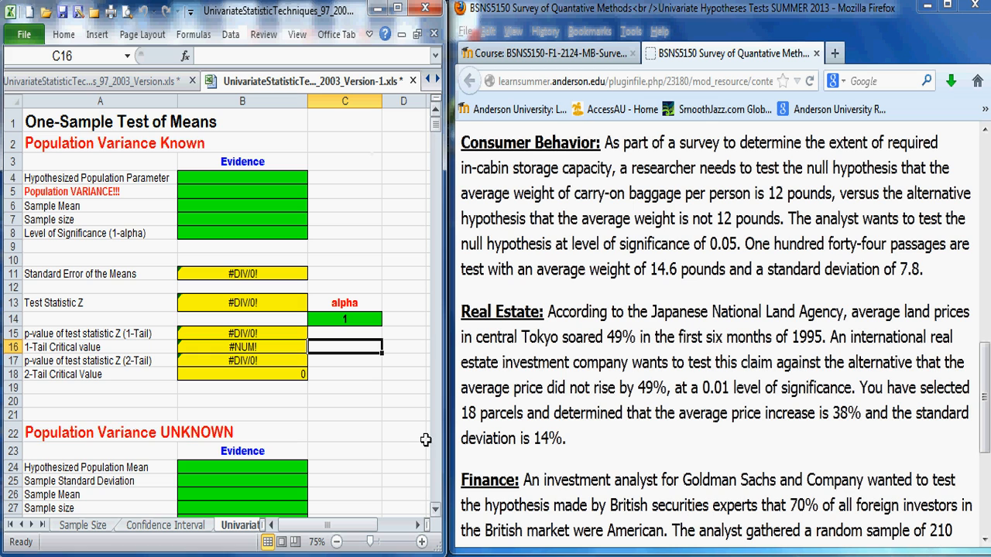
click(438, 511)
click(437, 511)
click(438, 511)
click(438, 510)
click(438, 510)
click(438, 510)
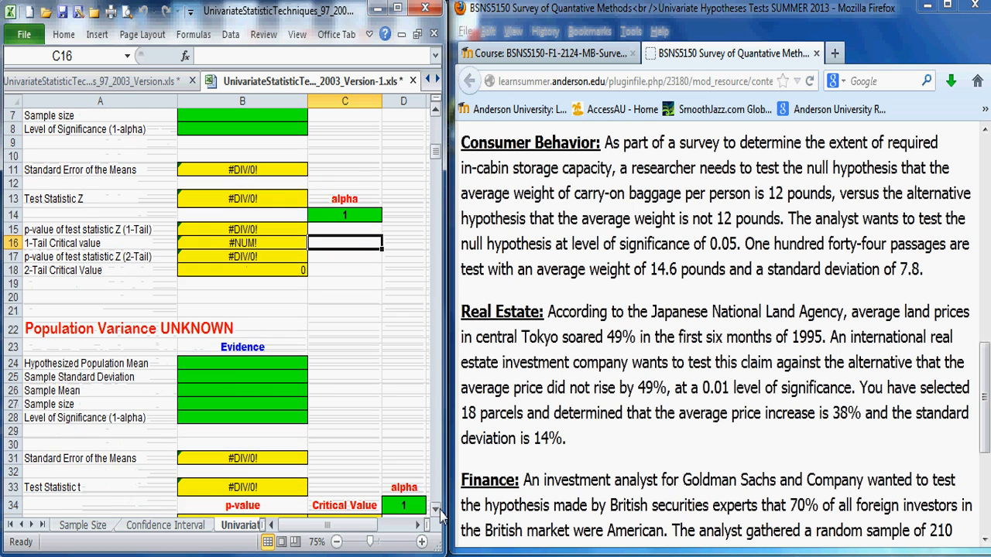
click(438, 510)
click(438, 511)
click(438, 510)
click(438, 510)
click(438, 510)
click(438, 510)
click(438, 511)
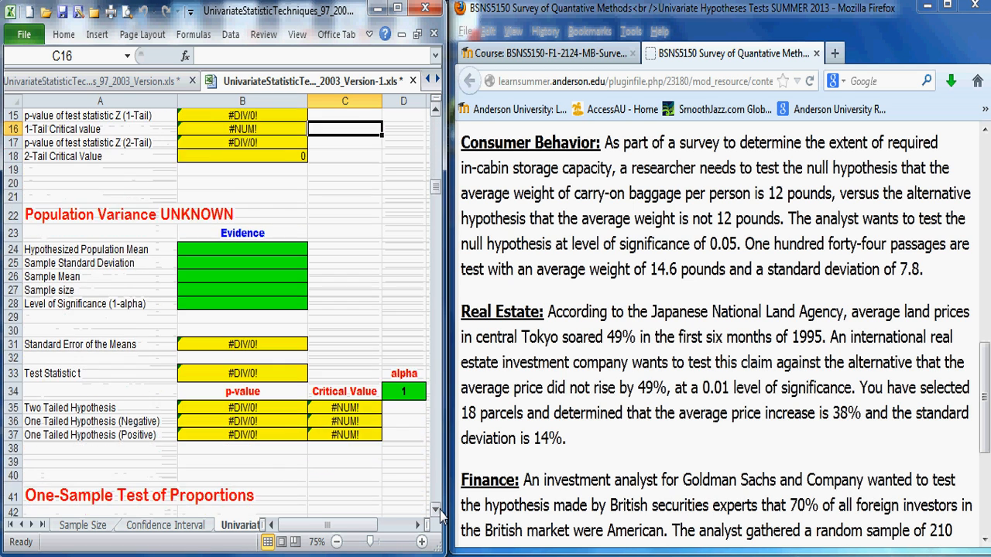
click(438, 510)
click(438, 511)
click(438, 510)
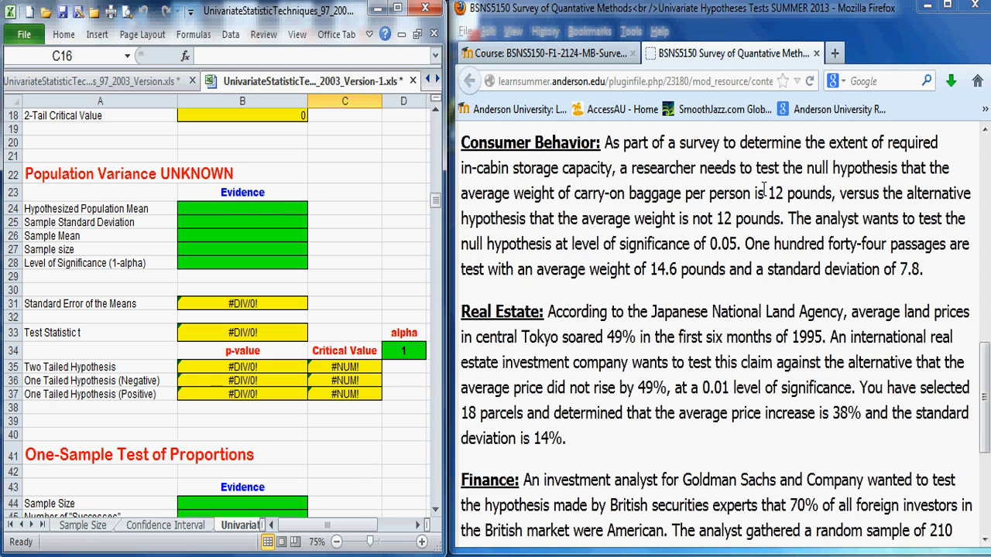
click(230, 209)
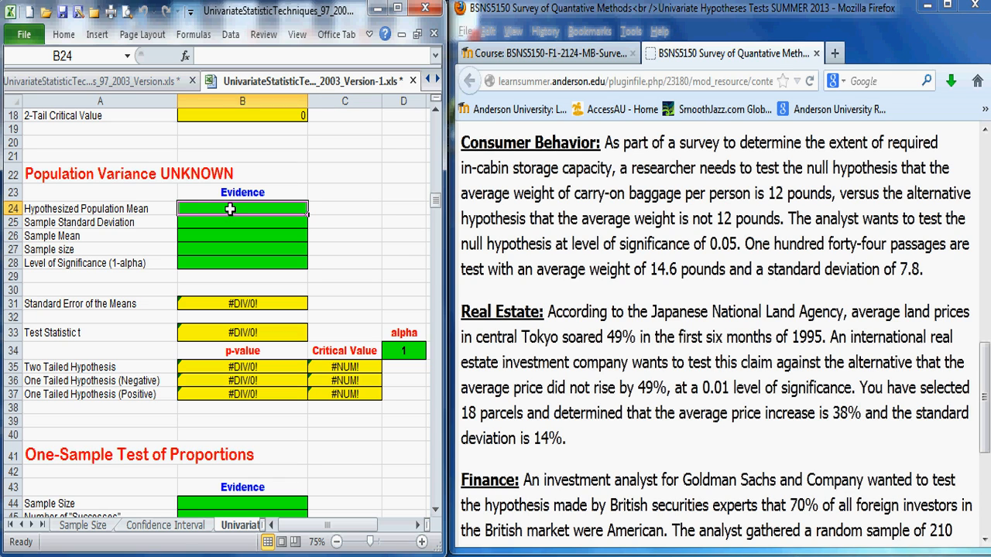
text(12)
key(Return)
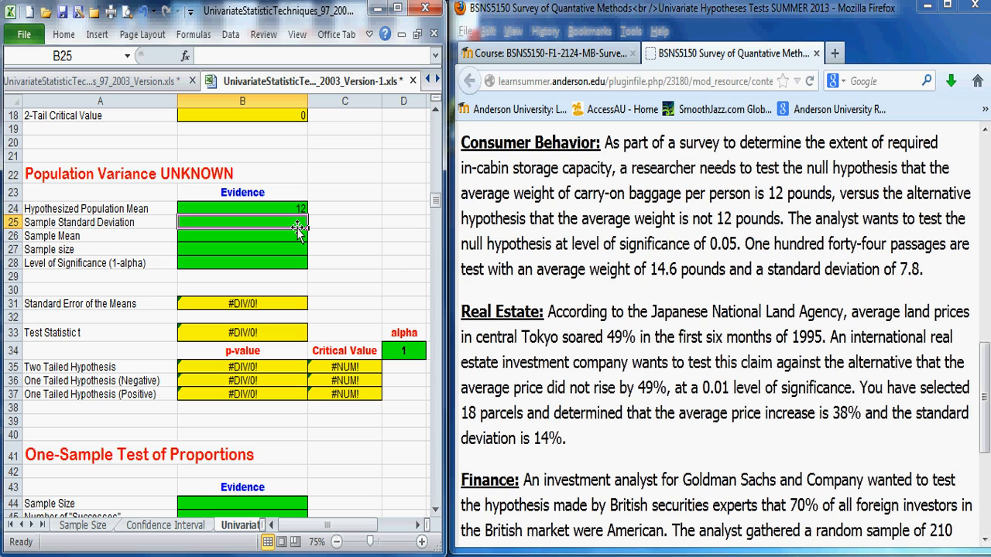
text(7.8)
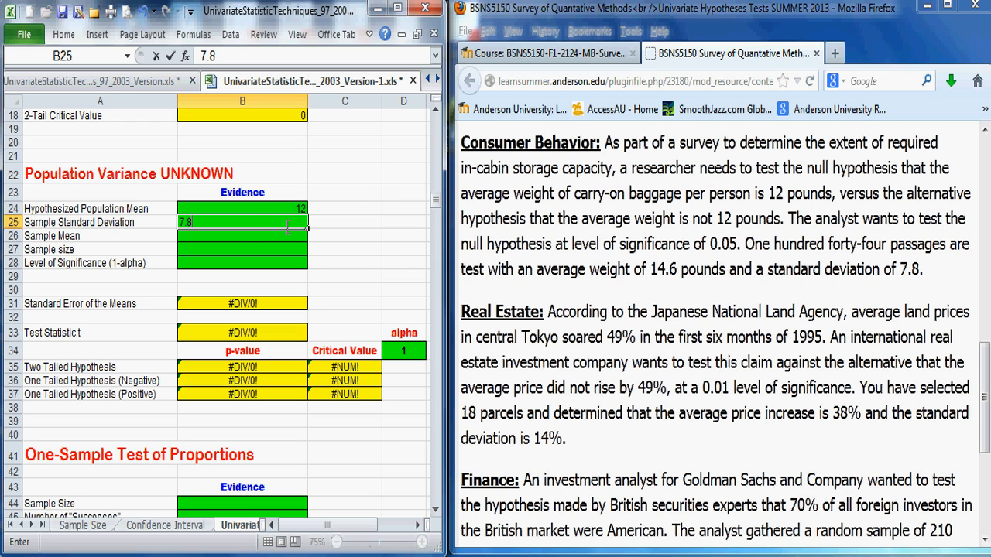
key(Return)
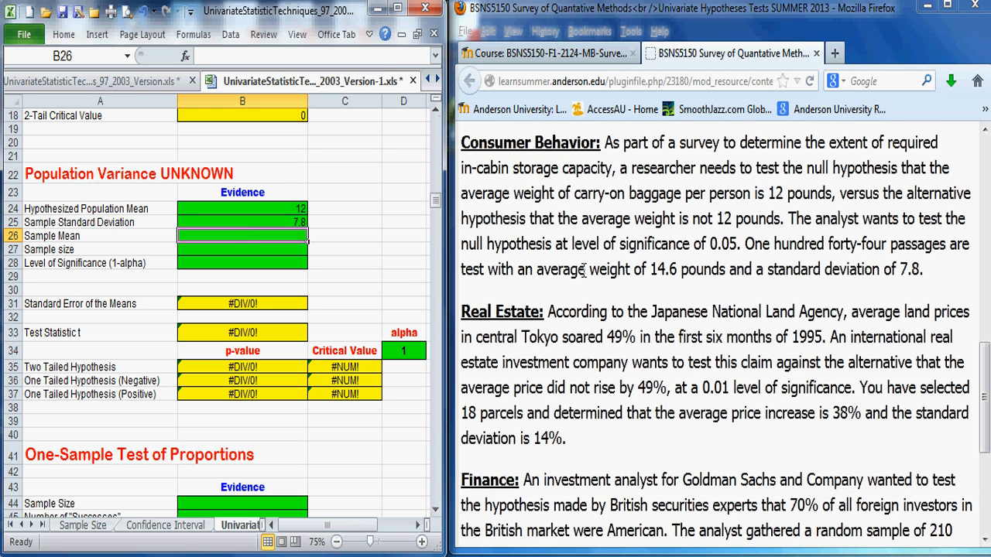
text(14.6)
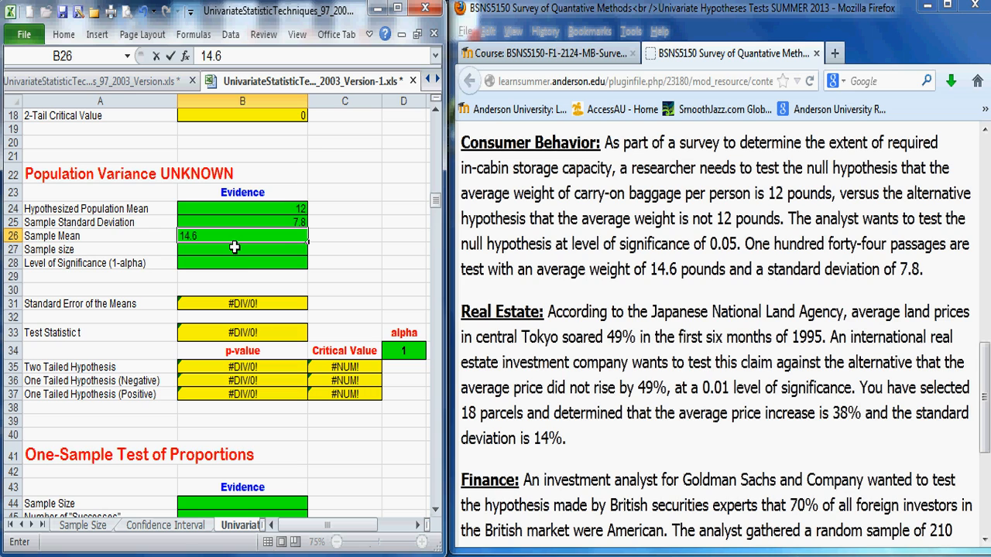
Enter a sample size of 122 and a level of significance (1-alpha) of .95 for the unknown-variance test
click(234, 254)
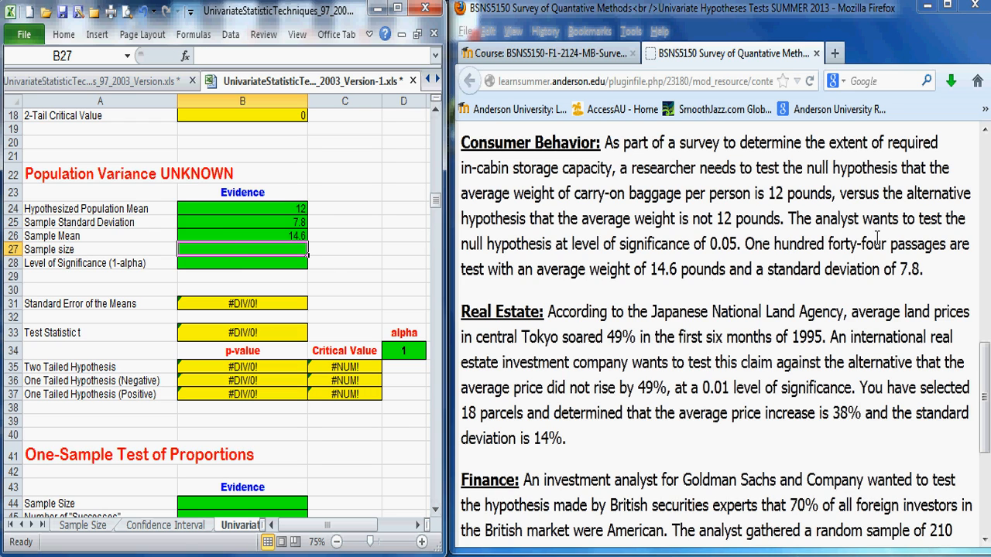
text(122)
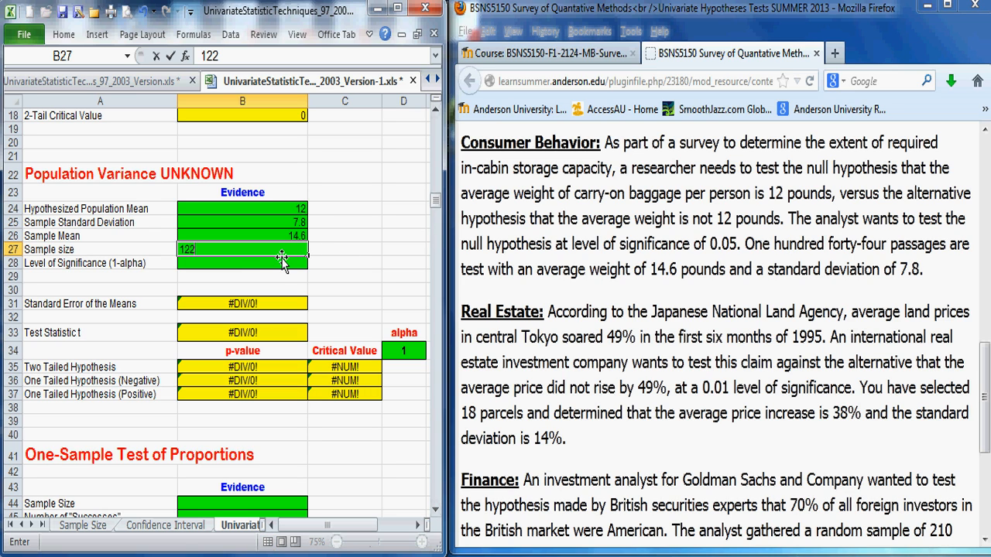
key(Return)
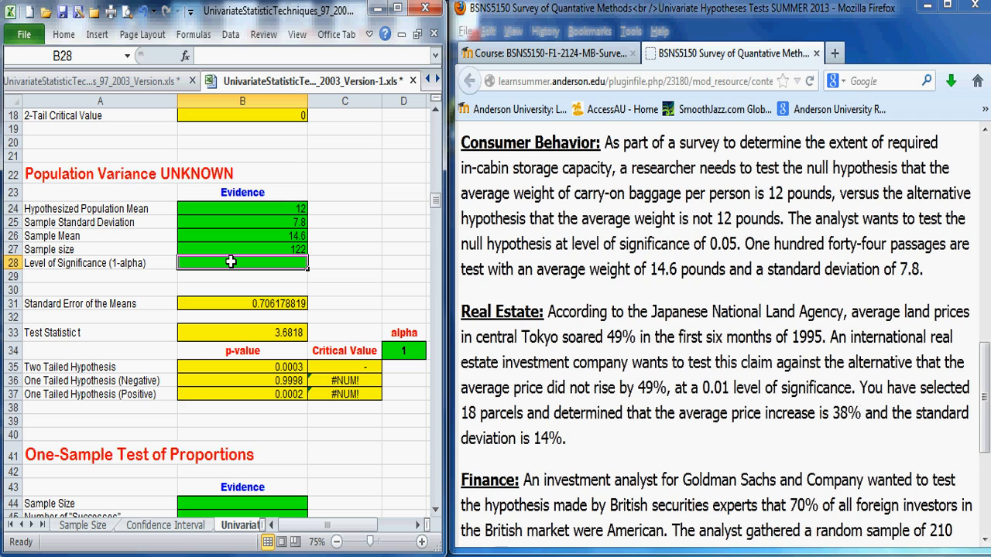
text(.95)
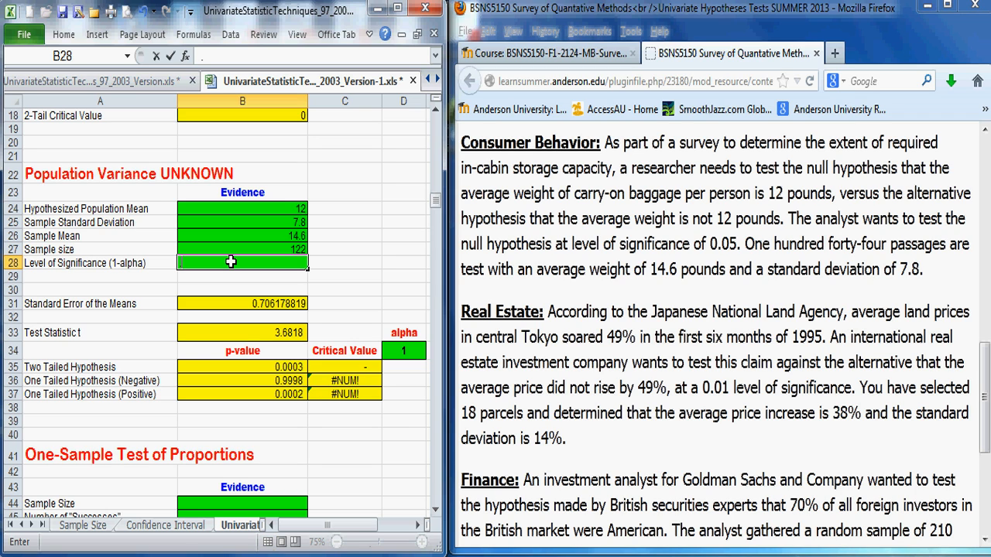
click(330, 250)
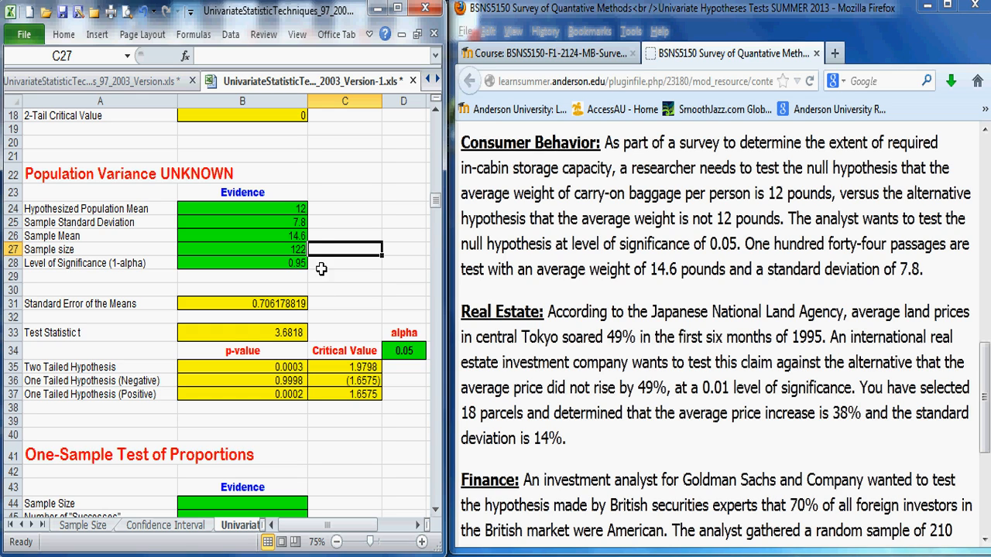
Correct the sample size of the unknown-variance test to 144
click(280, 248)
text(144)
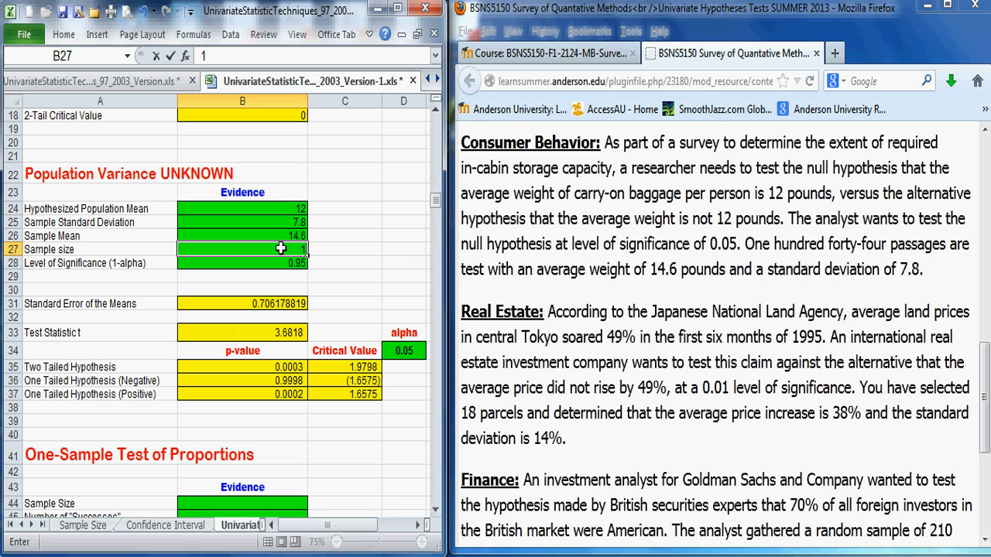
click(330, 252)
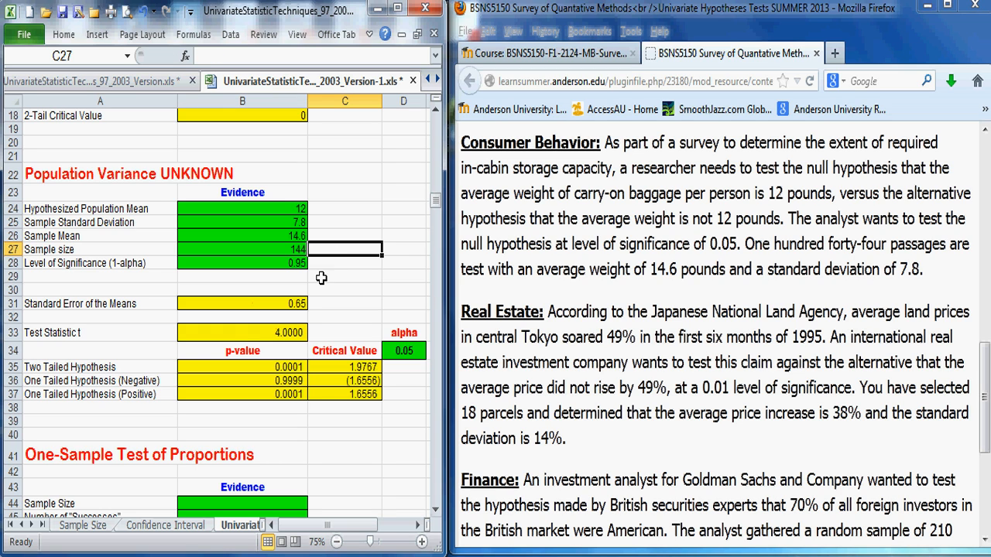
Compare the Consumer Behavior test statistic t with the two-tailed critical value, and the two-tailed p-value with alpha
click(271, 332)
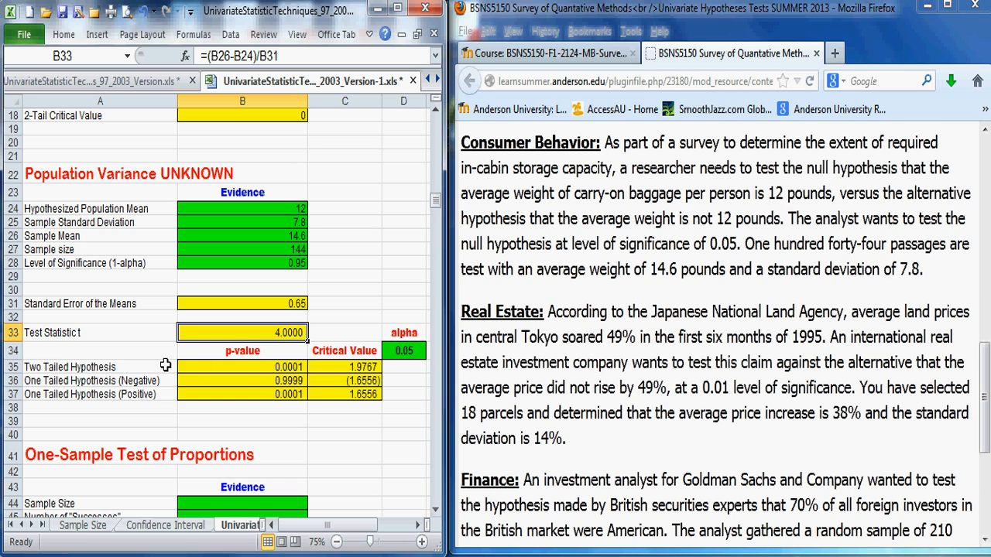
click(327, 367)
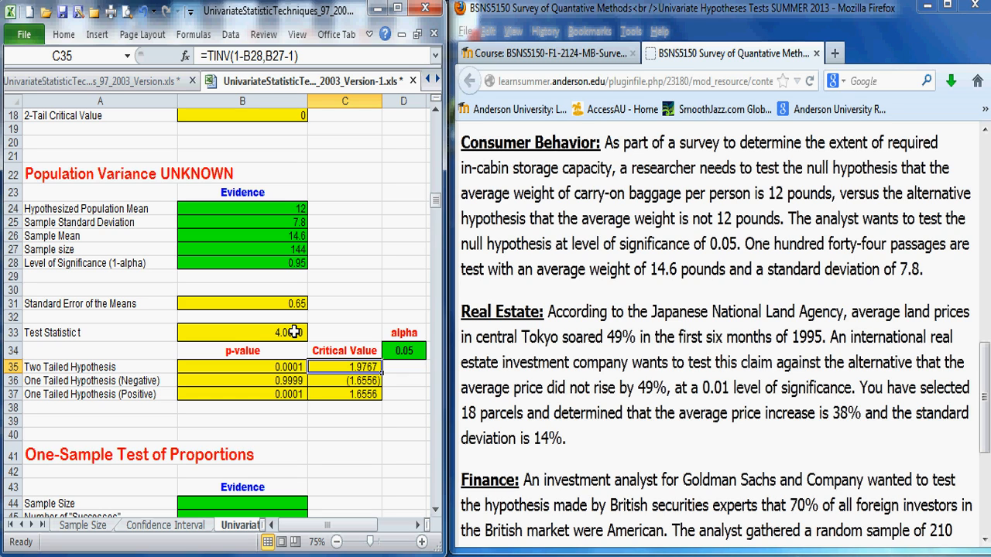
click(250, 368)
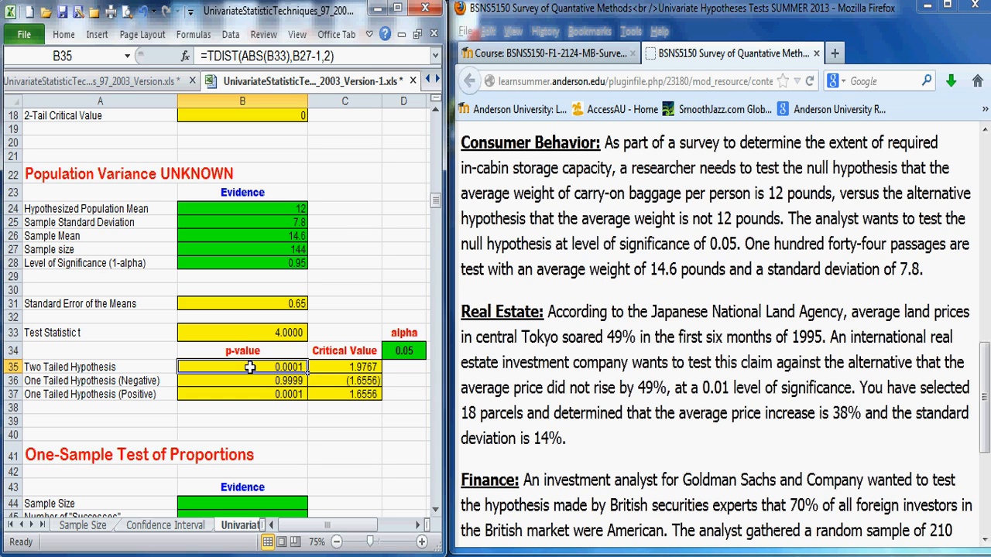
click(402, 351)
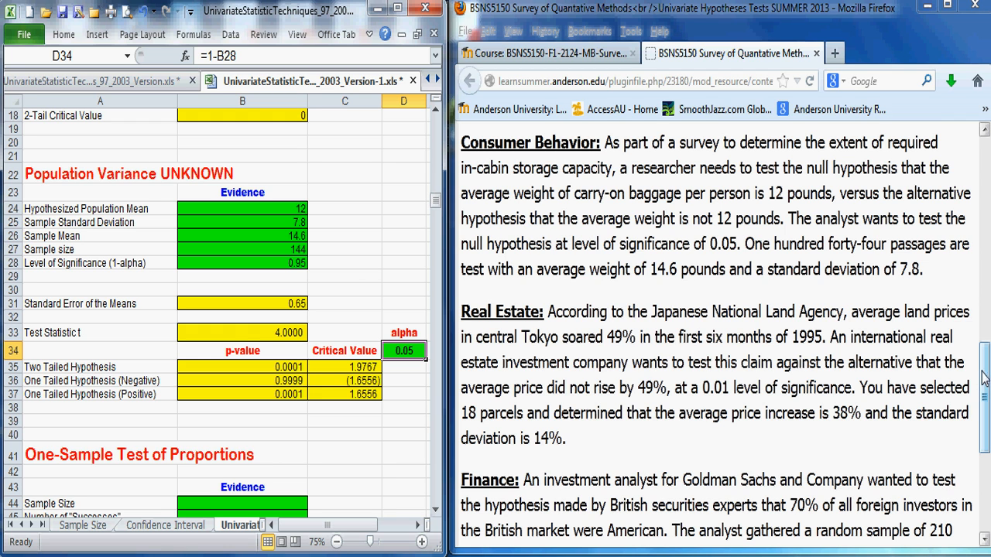
Clear the evidence values in B24:B28 of the Population Variance UNKNOWN section for the Real Estate problem
drag(986, 375, 986, 422)
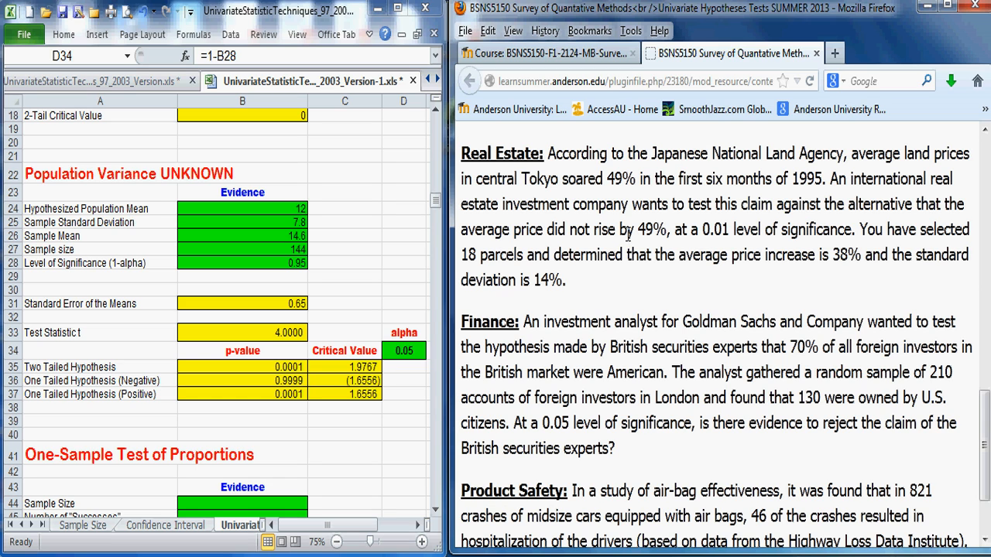
drag(268, 209, 268, 257)
key(Delete)
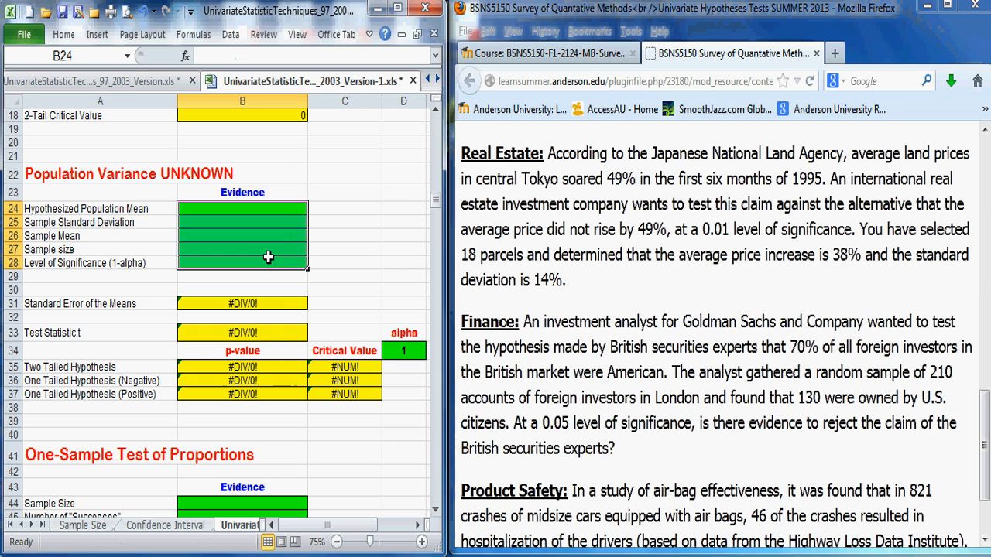
Enter the Real Estate evidence: hypothesized population mean .49, sample standard deviation .14 and sample mean .38
click(258, 206)
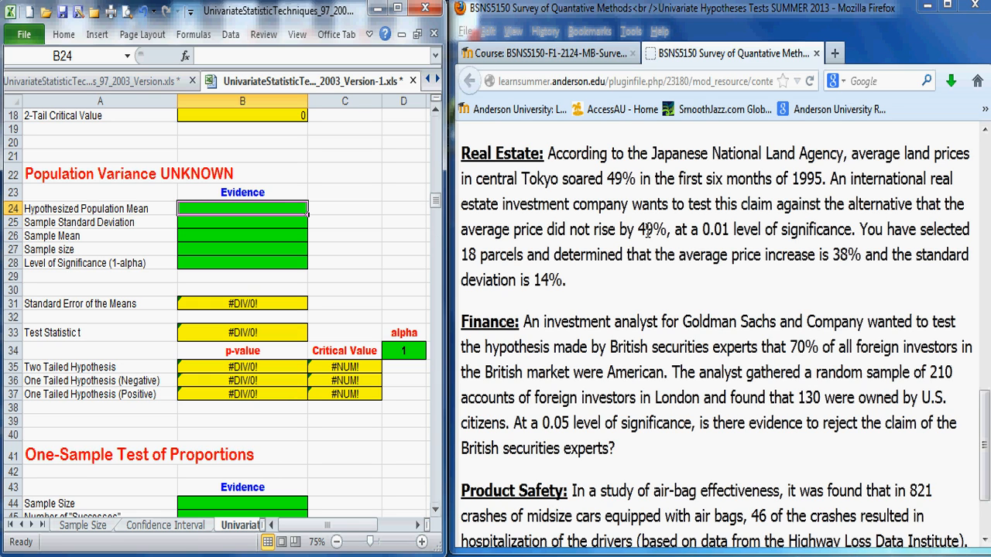
text(.49)
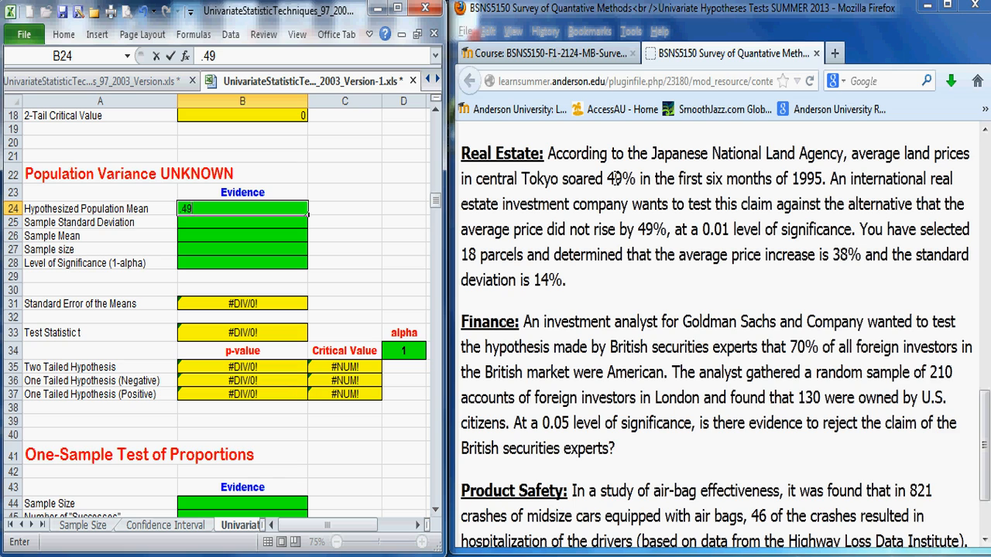
click(288, 223)
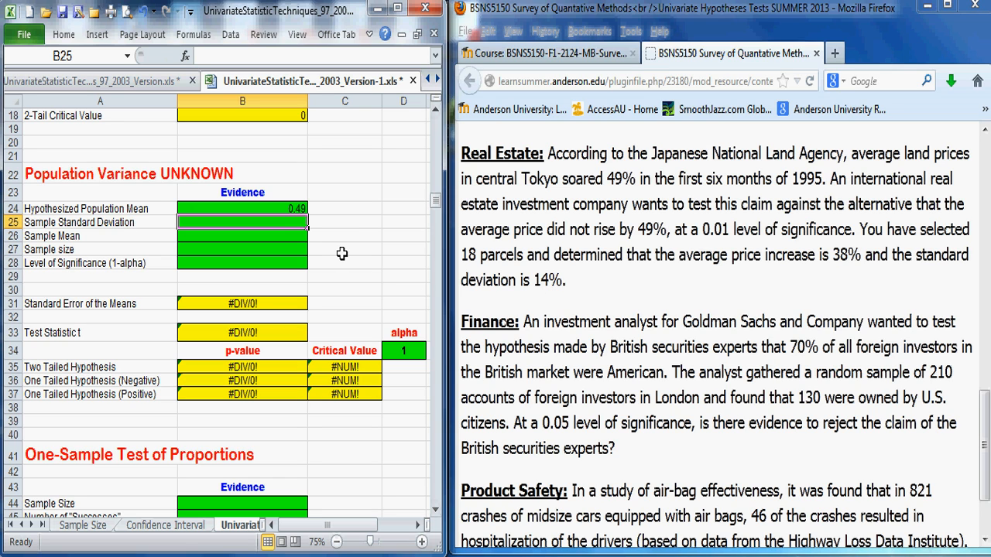
text(.14)
key(Return)
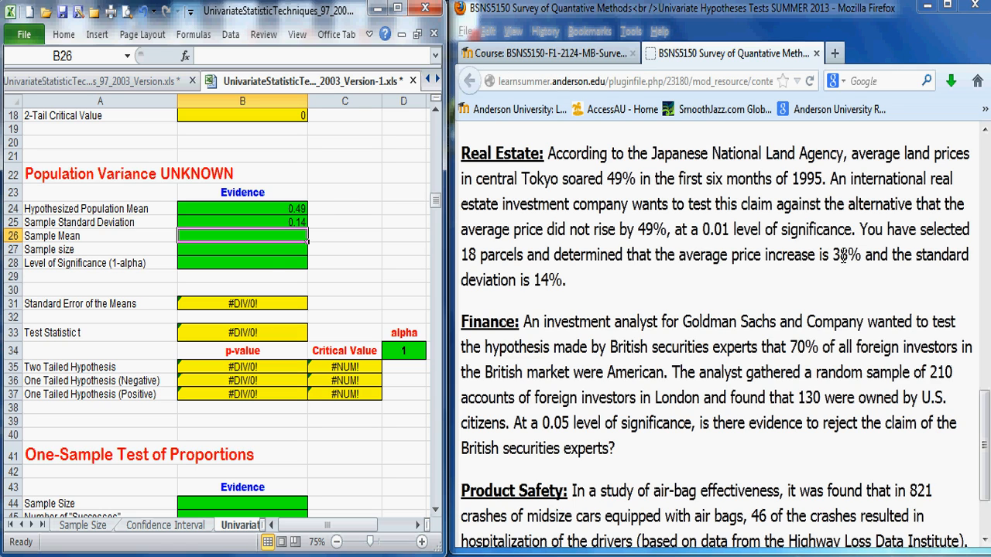
text(.38)
key(Return)
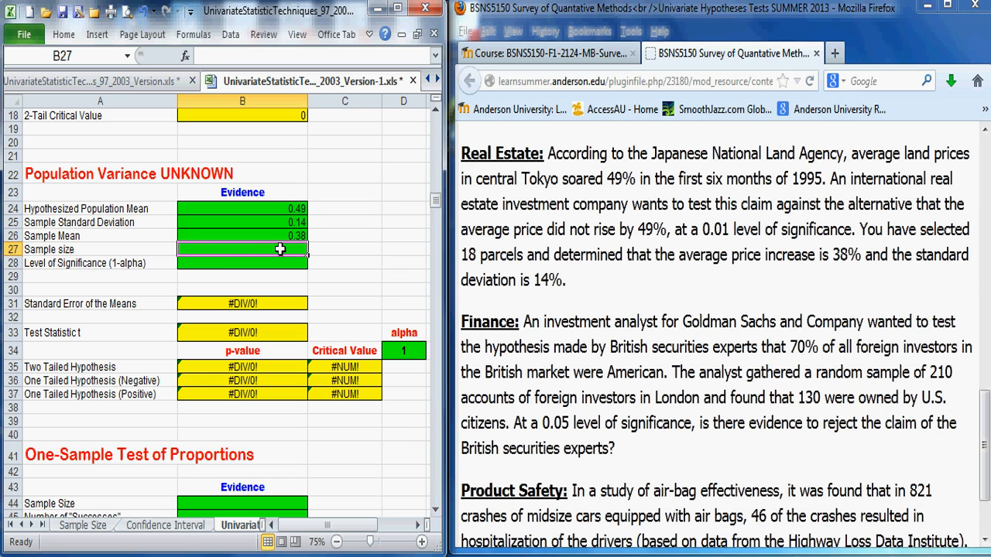
Enter a sample size of 18 and a level of significance (1-alpha) of .99 for the Real Estate test
text(18)
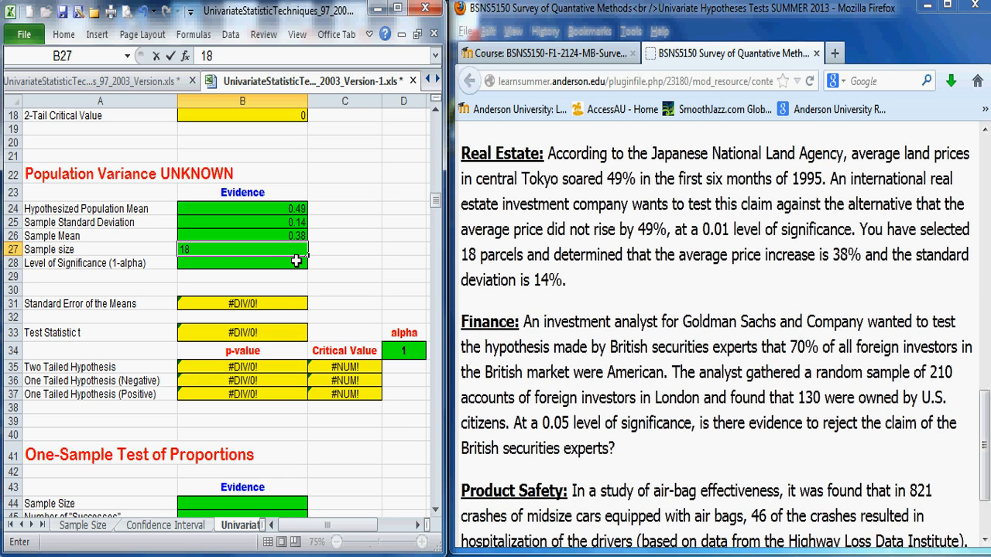
key(Return)
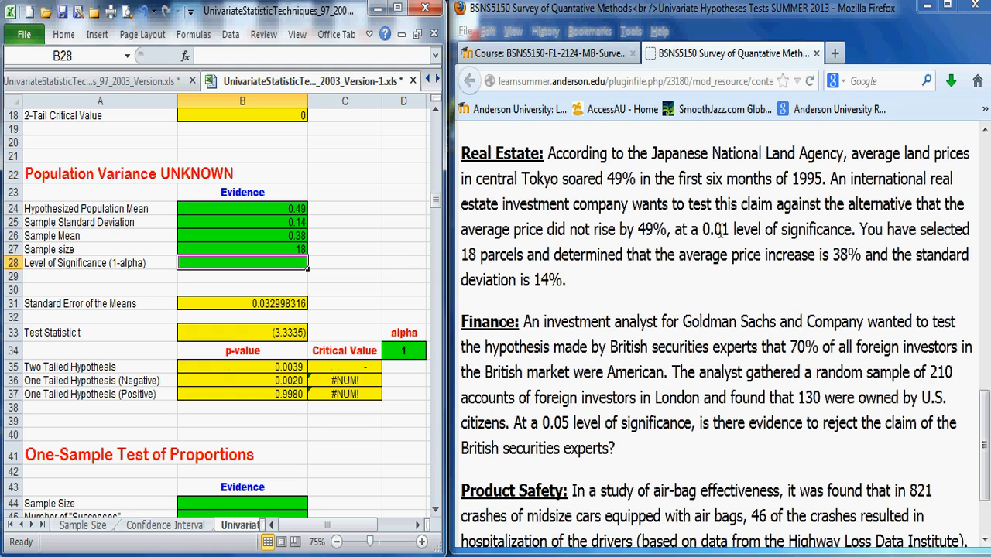
text(.99)
click(378, 224)
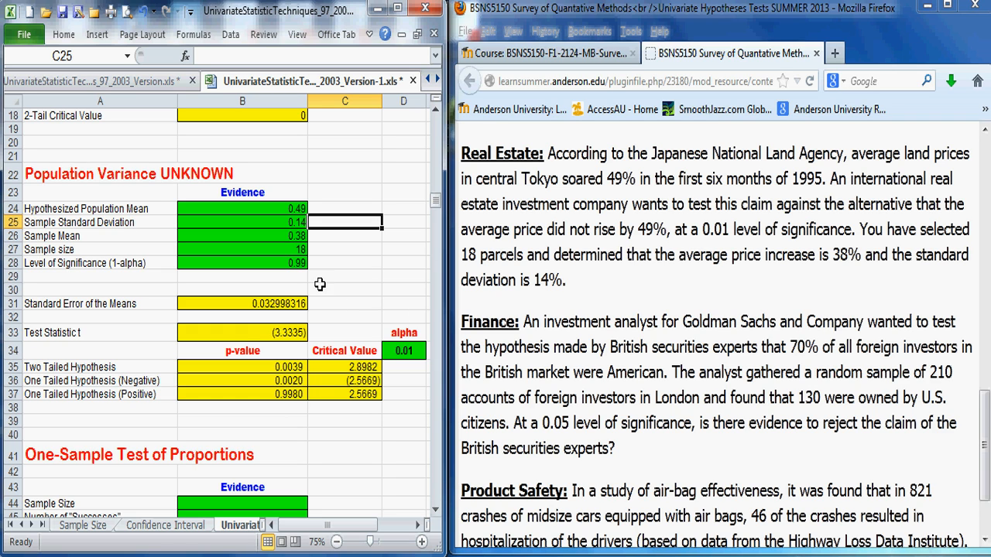
Check the Real Estate test statistic t and the p-value of the two-tailed hypothesis
click(262, 332)
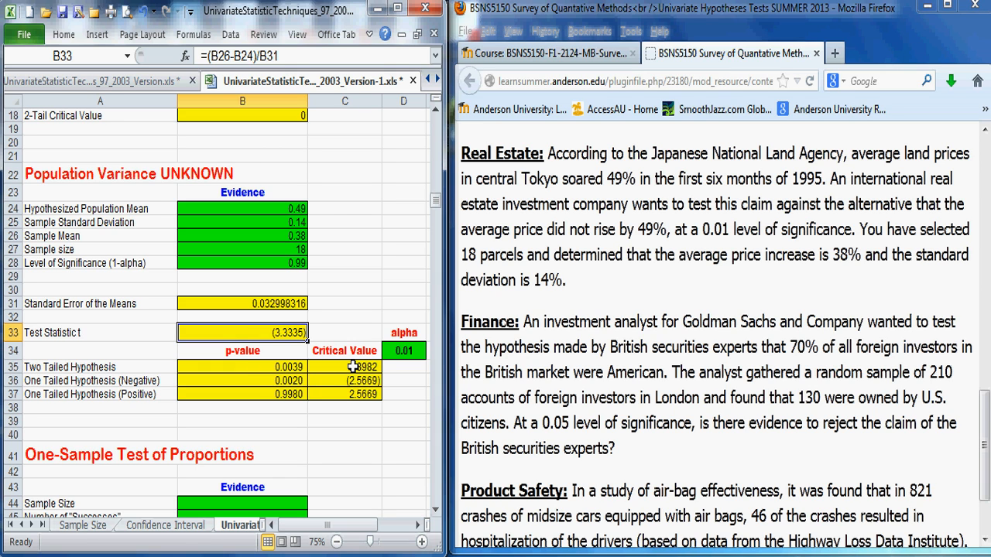
click(294, 368)
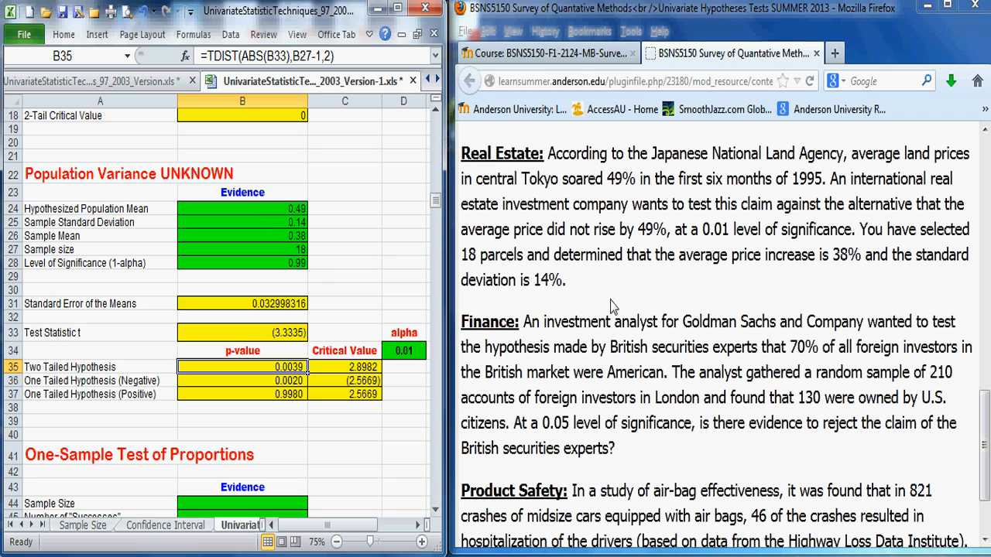
Enter the Finance problem's sample size of 210 and number of successes of 130 in the One-Sample Test of Proportions
scroll(595, 346, down, 2)
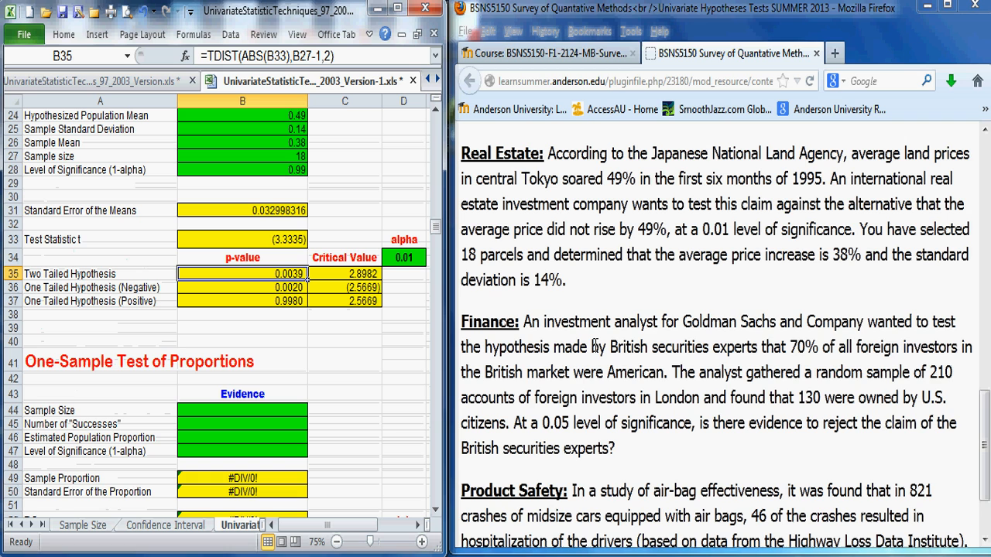
click(652, 280)
scroll(652, 280, down, 2)
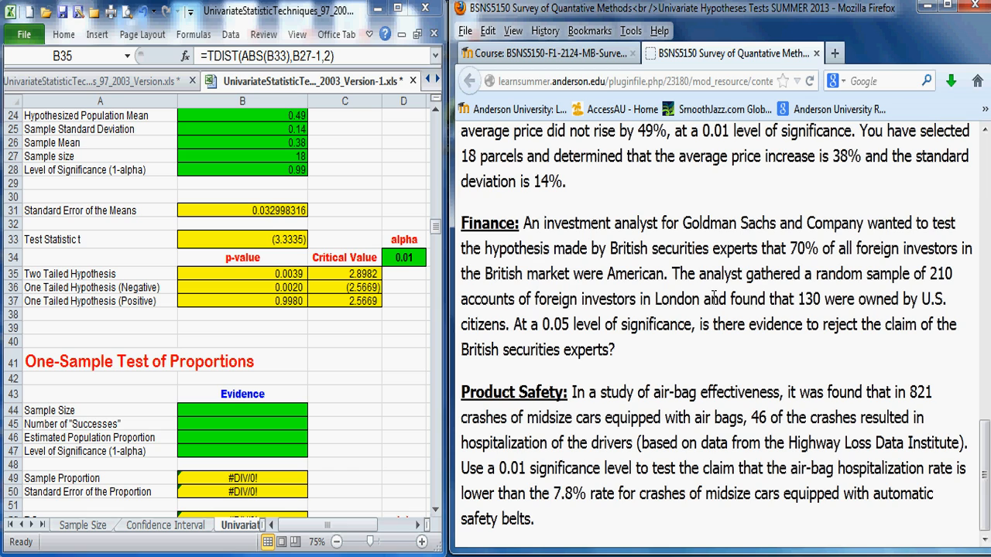
click(436, 229)
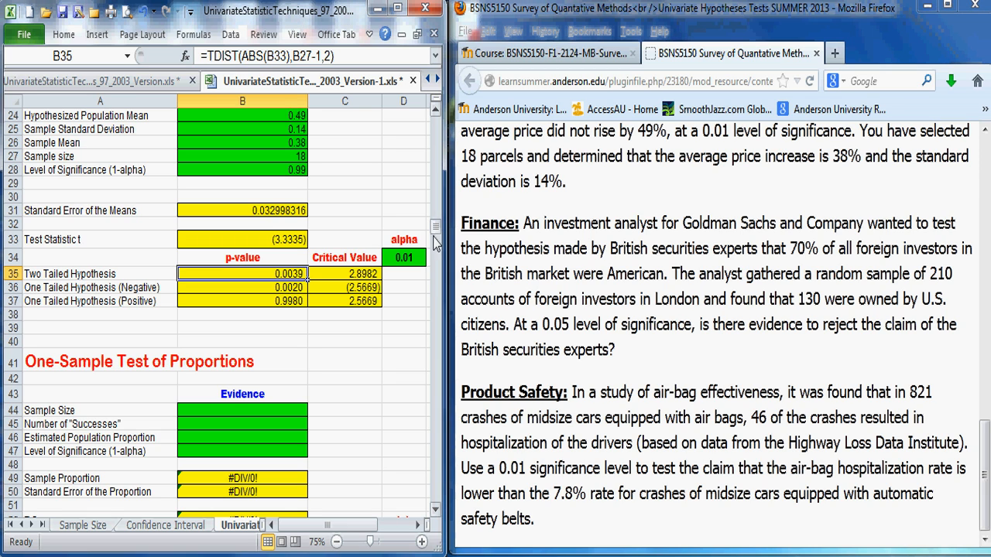
click(436, 510)
scroll(436, 510, down, 4)
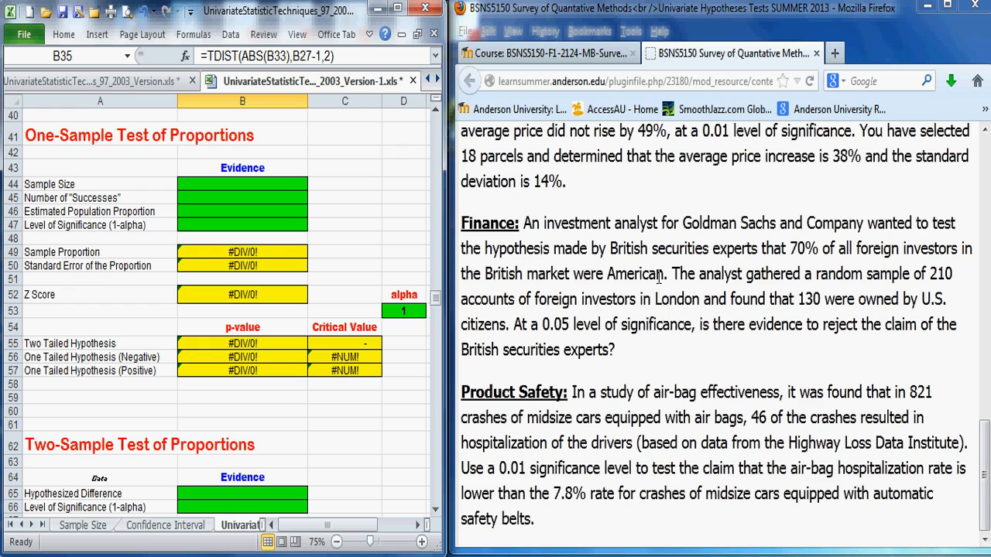
click(259, 185)
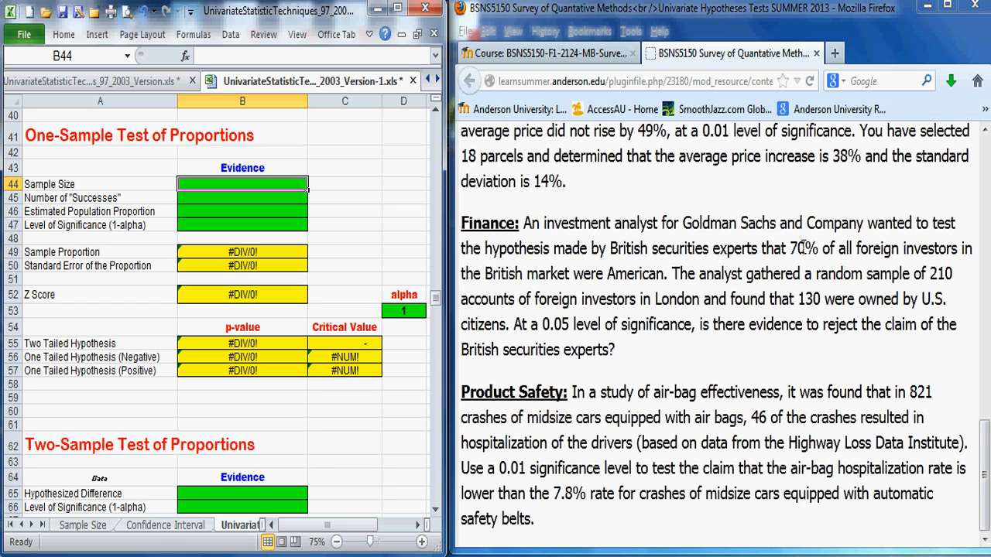
text(210)
click(247, 198)
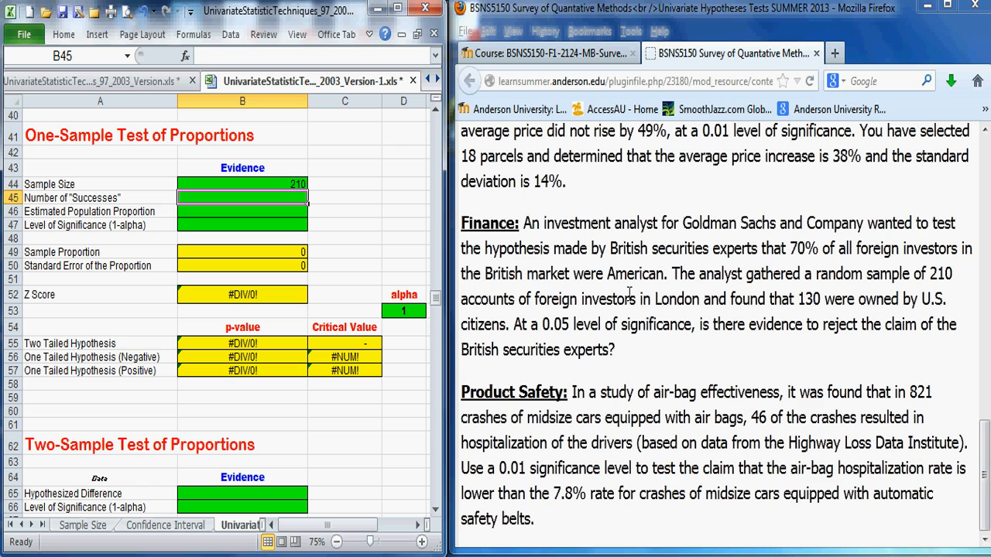
text(130)
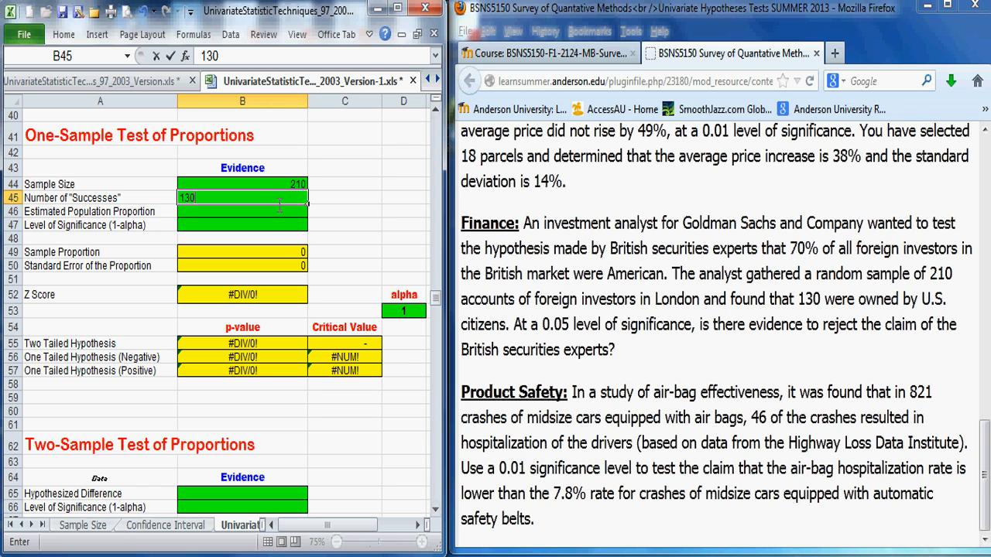
click(346, 194)
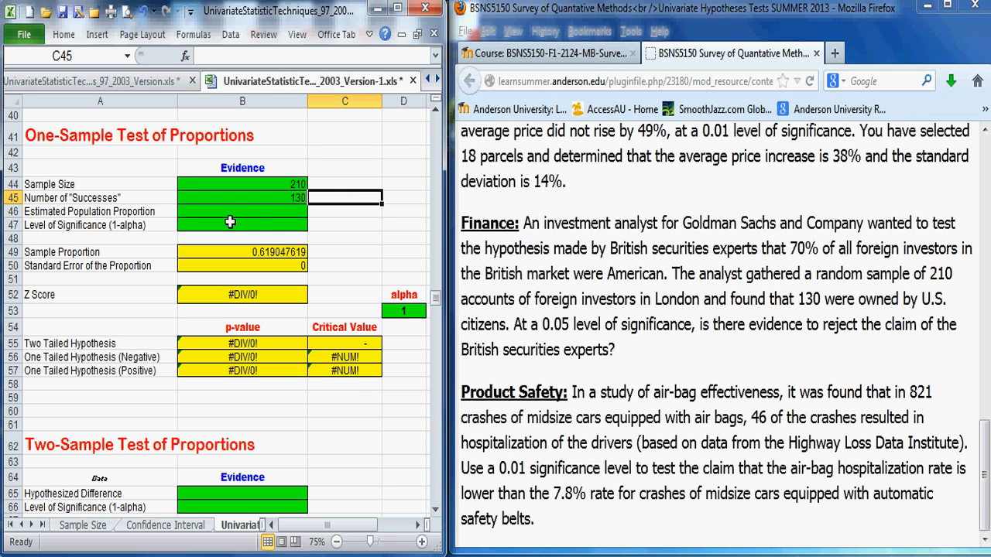
Enter an estimated population proportion of .7 and a level of significance (1-alpha) of 95% for the Finance test
click(274, 211)
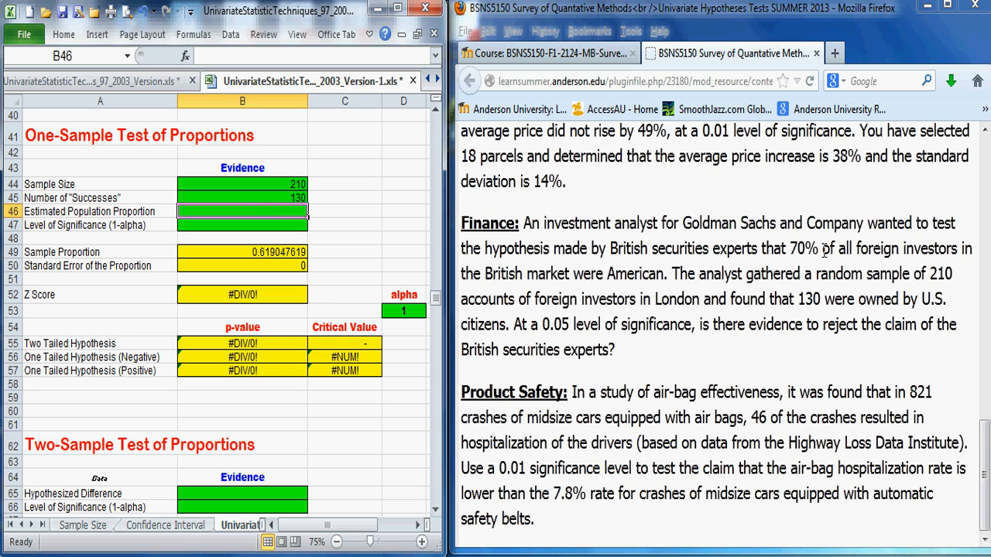
text(.7)
key(Tab)
key(Return)
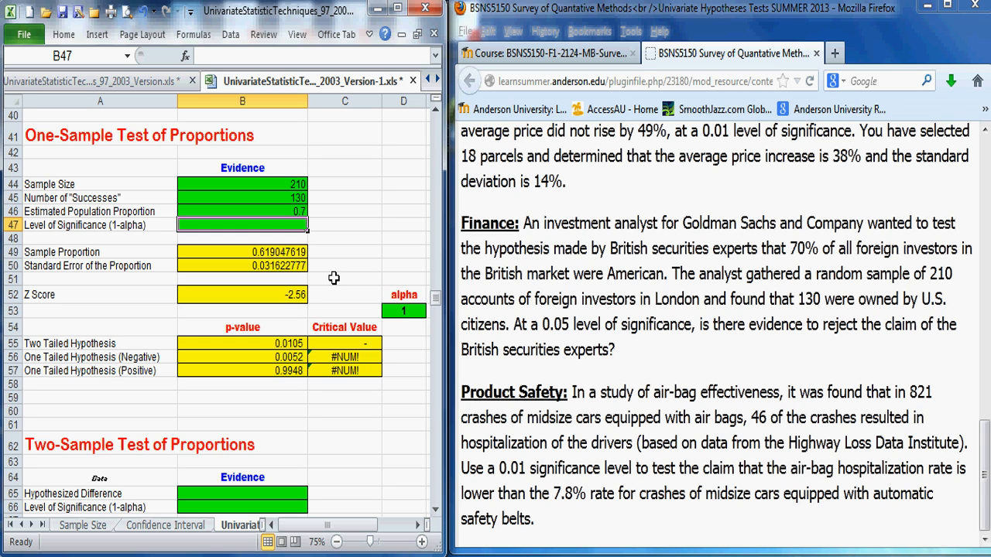
text(95%)
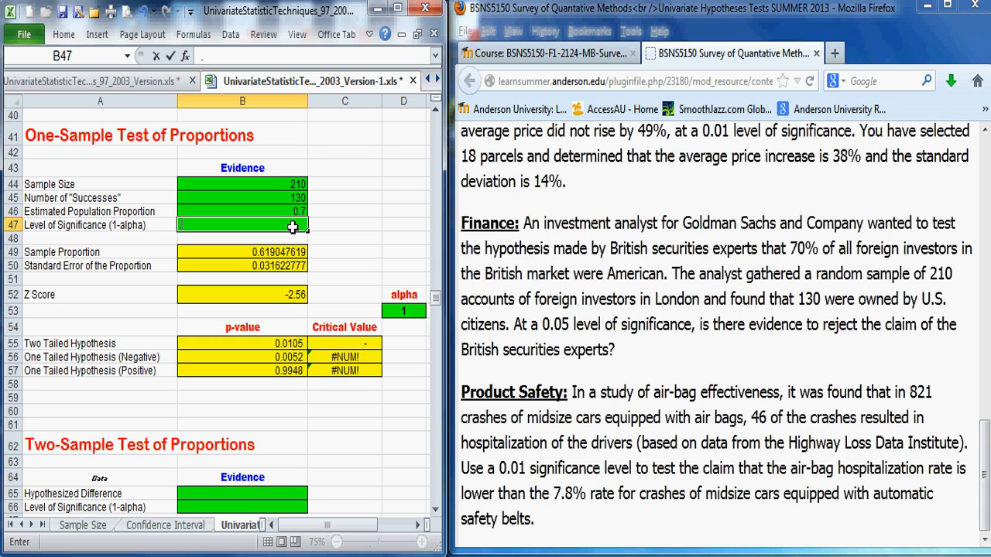
click(355, 222)
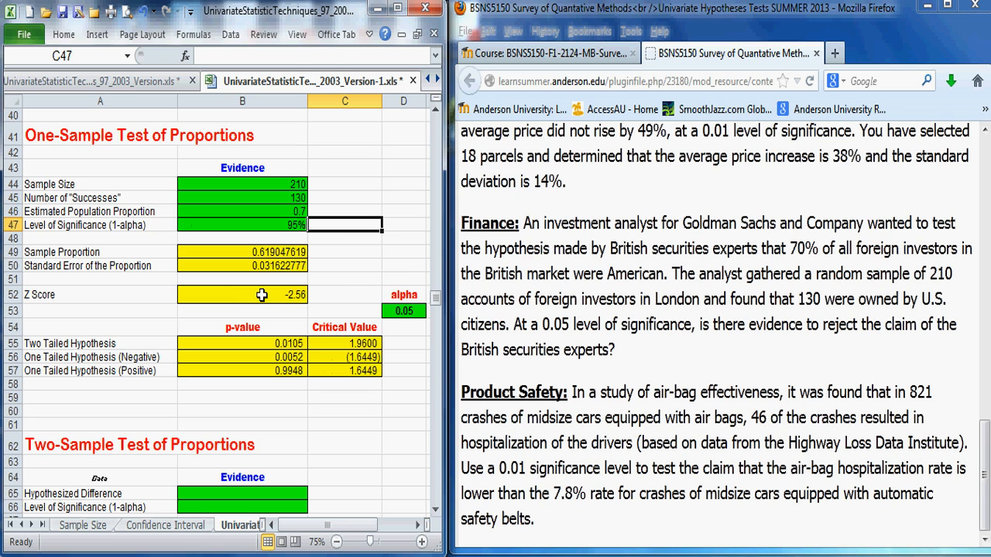
Check the Finance test's Z score, two-tailed critical value and sample proportion
click(262, 294)
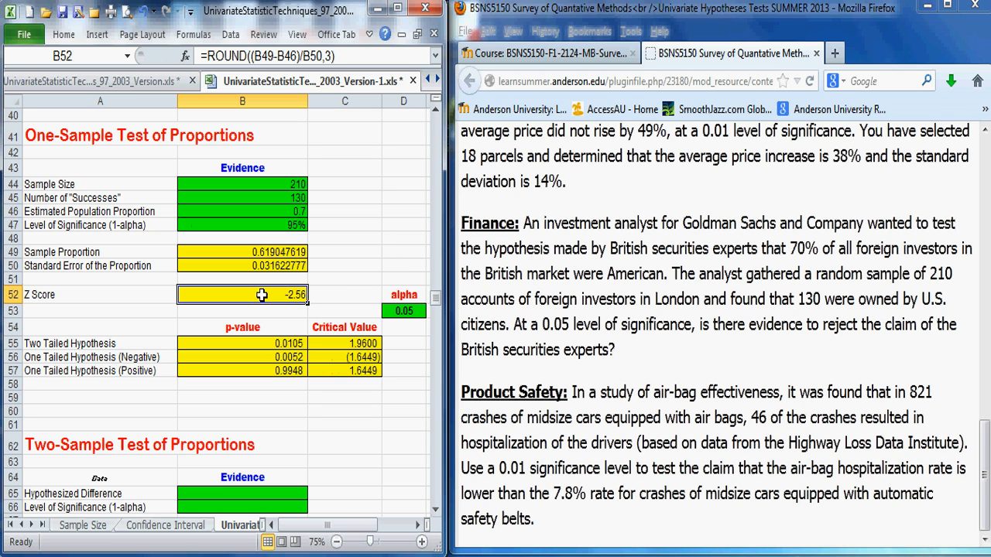
click(337, 345)
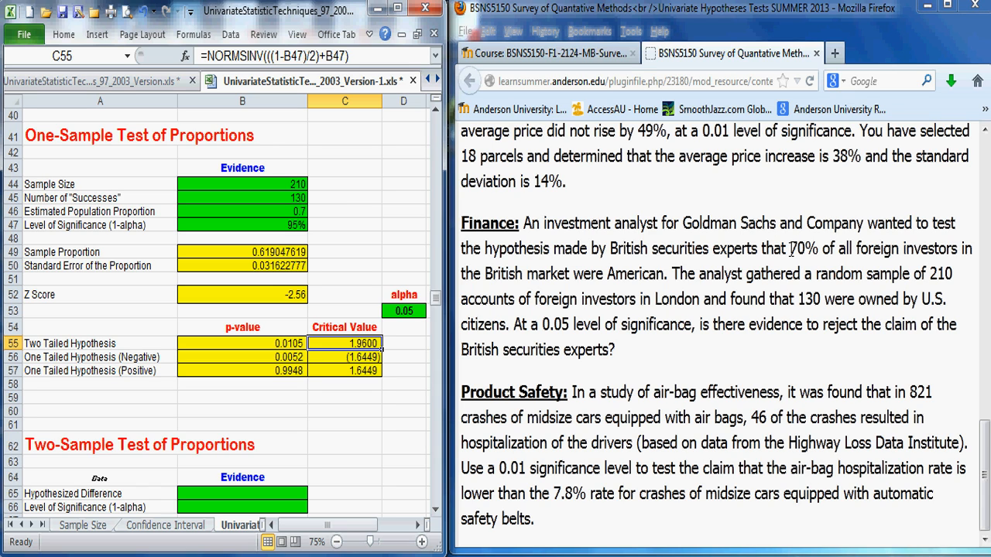
click(258, 251)
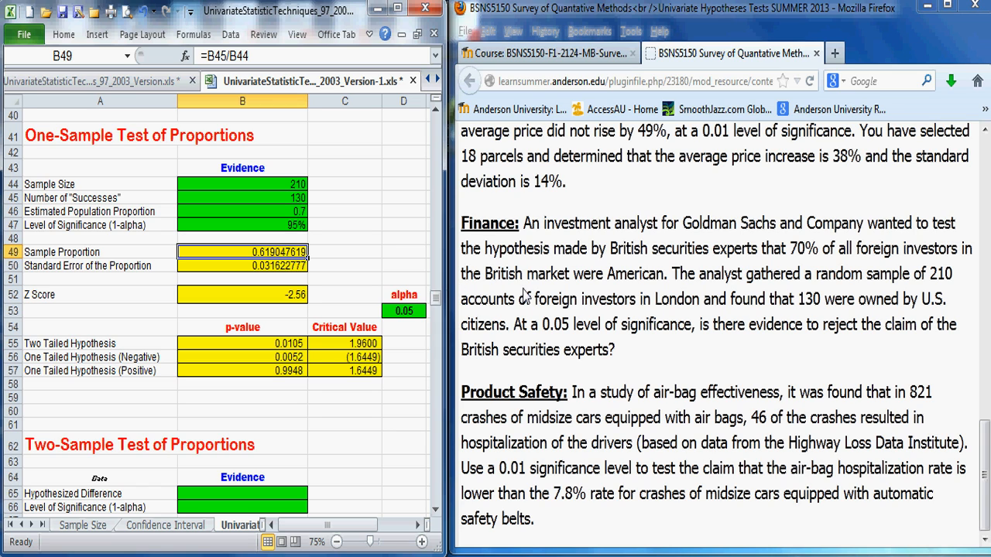
Clear the Finance evidence values in B44:B47 of the One-Sample Test of Proportions
click(983, 441)
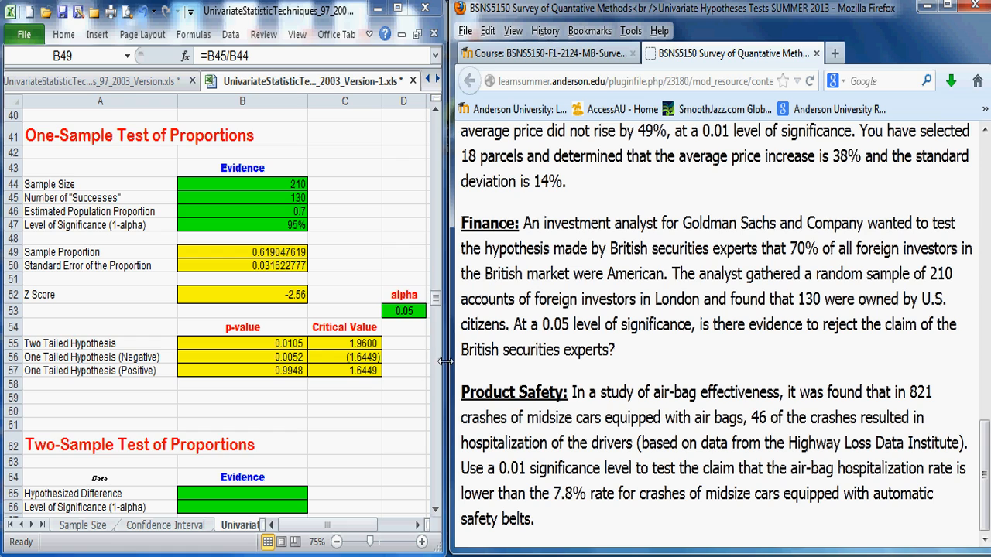
drag(272, 184, 272, 224)
key(Delete)
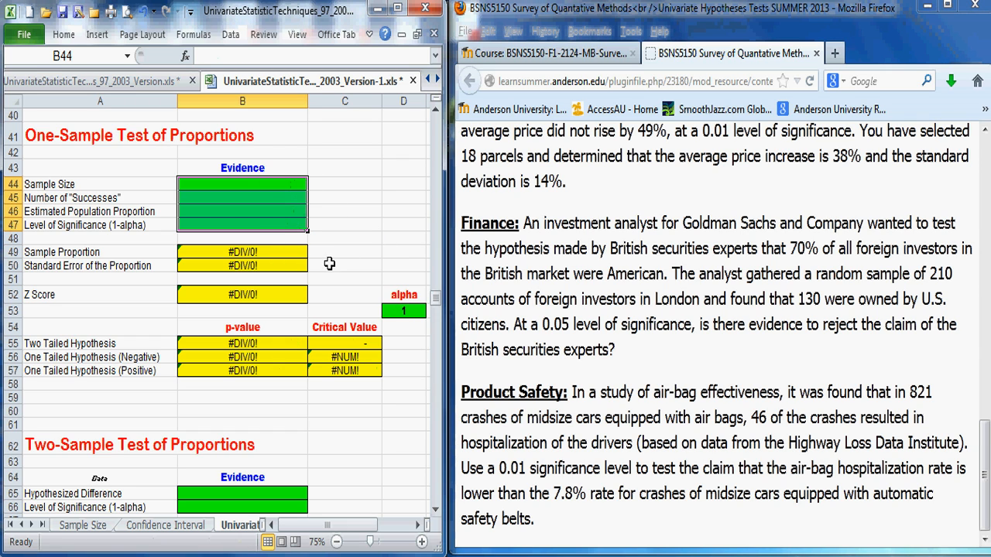
Enter the Product Safety problem's sample size of 821 and number of successes of 46 in the One-Sample Test of Proportions
click(271, 186)
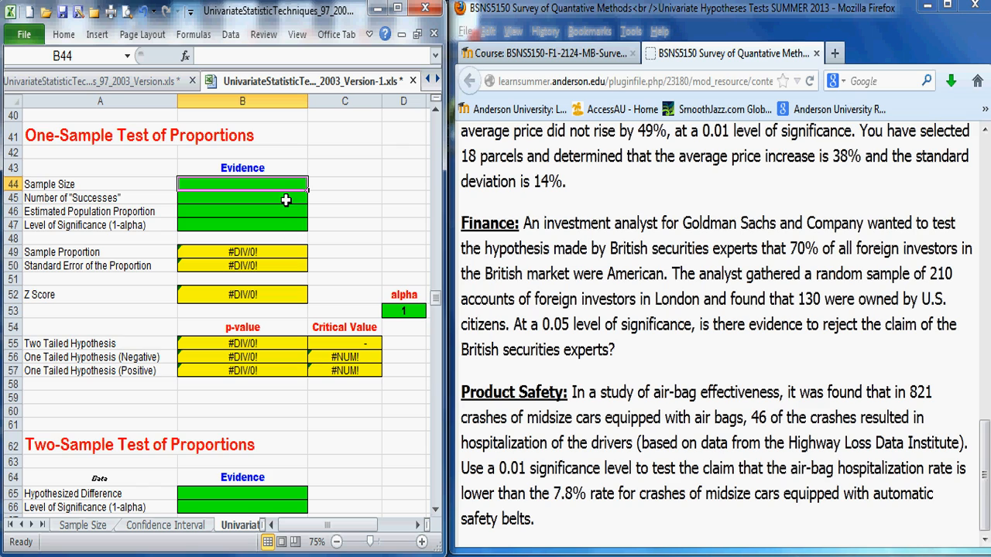
text(821)
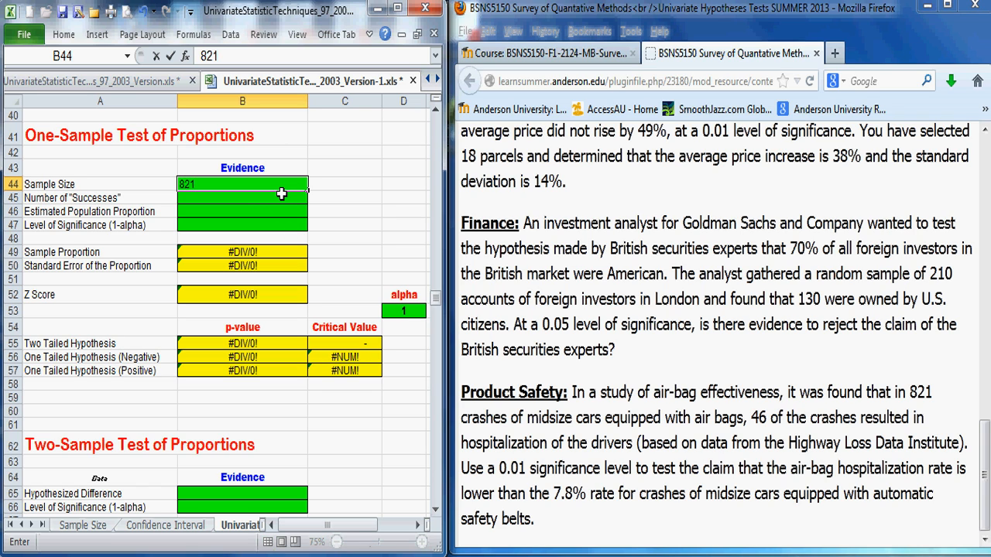
click(281, 199)
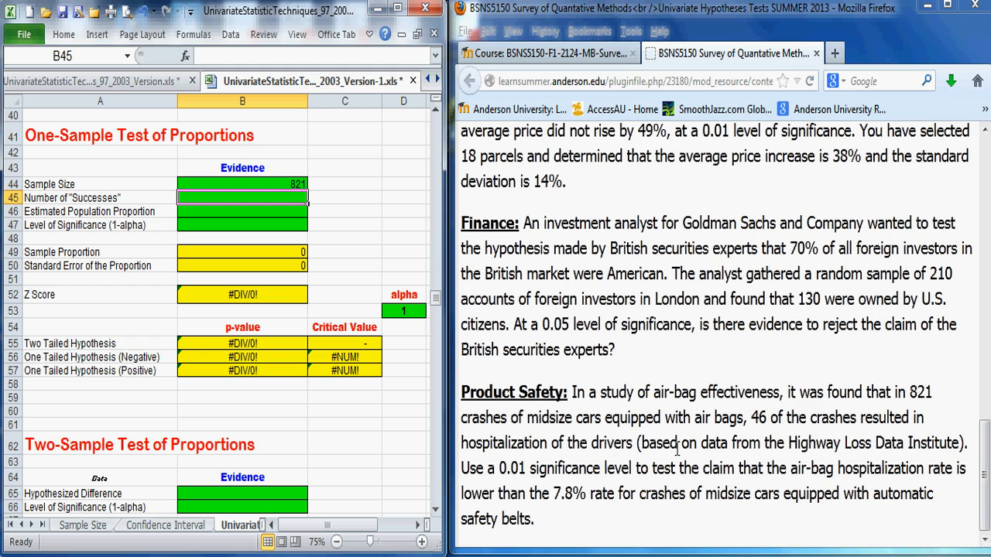
click(495, 443)
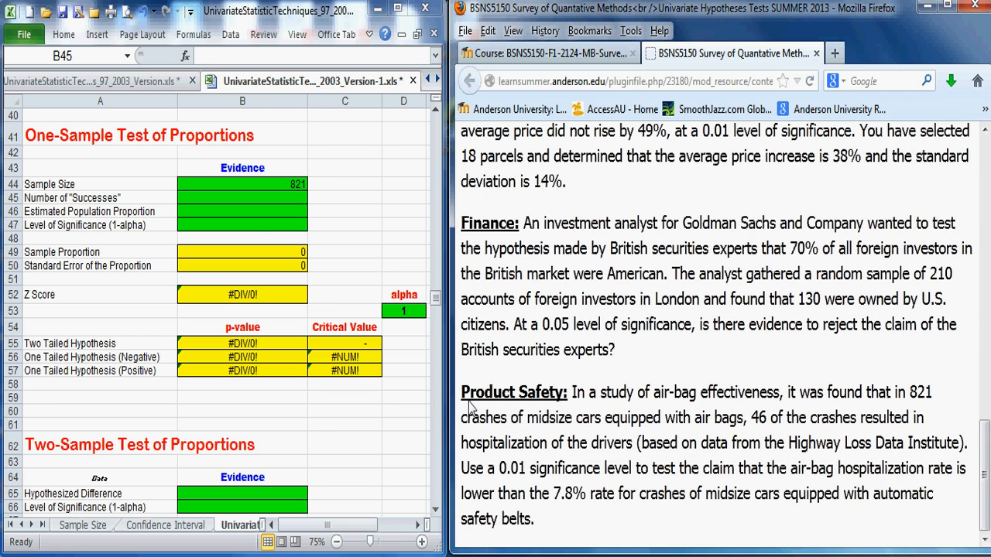
click(277, 198)
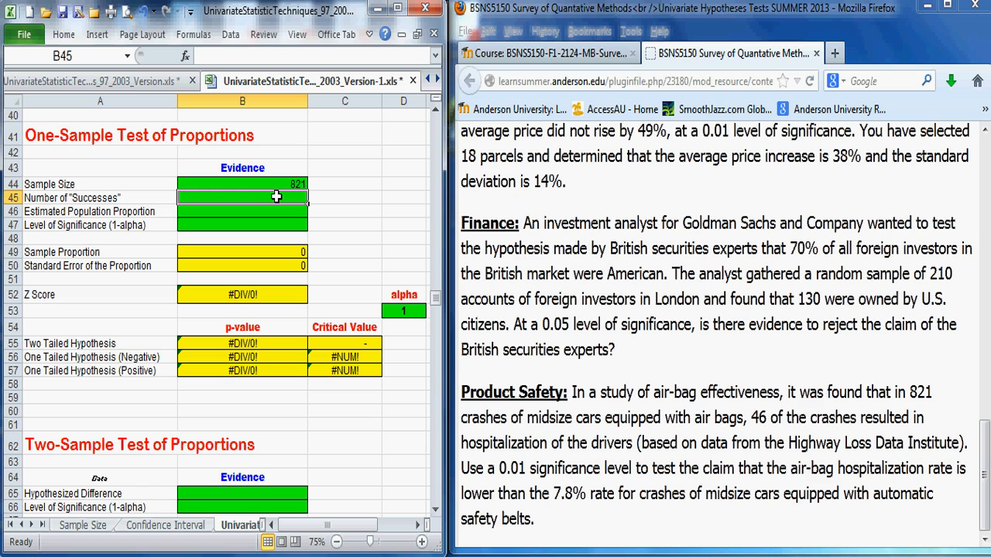
text(46)
click(321, 211)
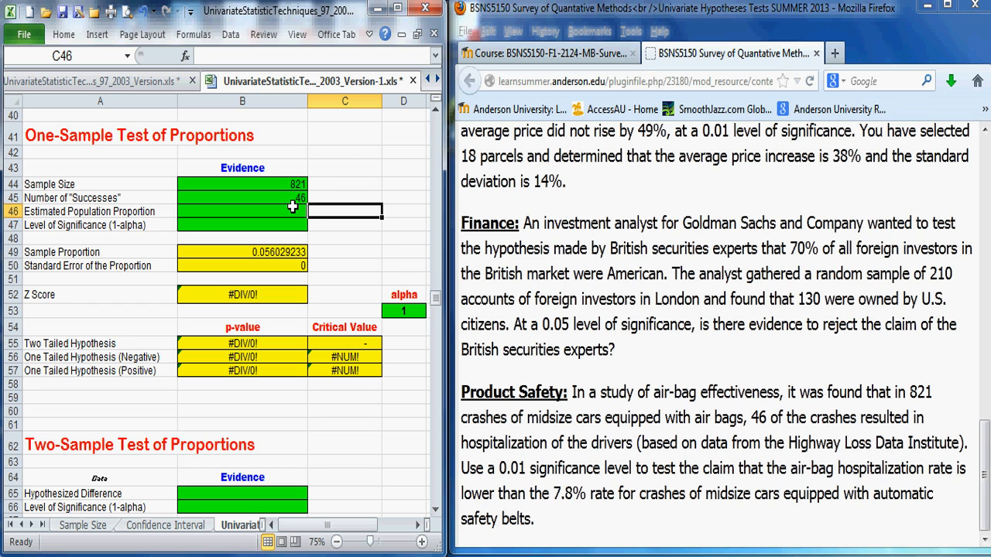
Enter an estimated population proportion of .078 and a level of significance (1-alpha) of 99% for the Product Safety test
click(288, 209)
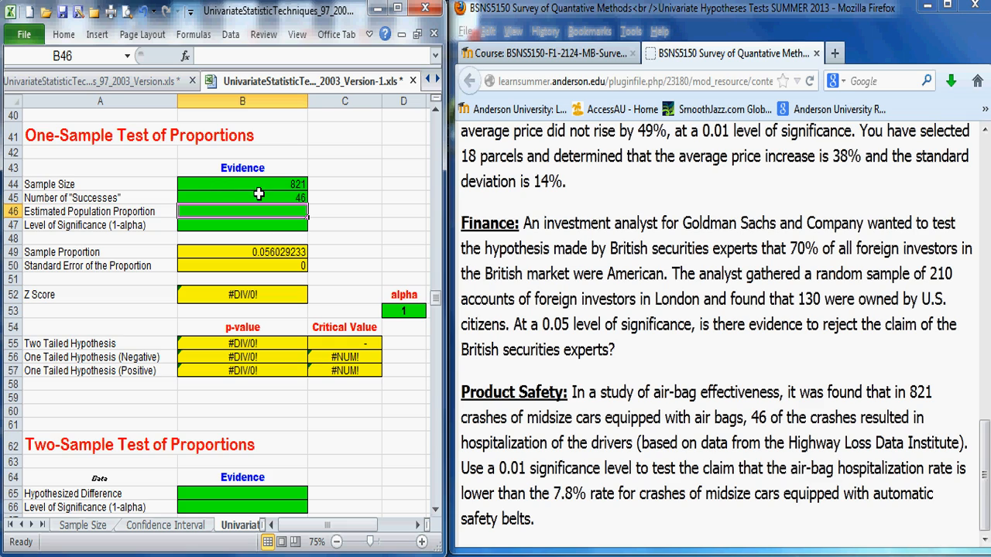
text(.078)
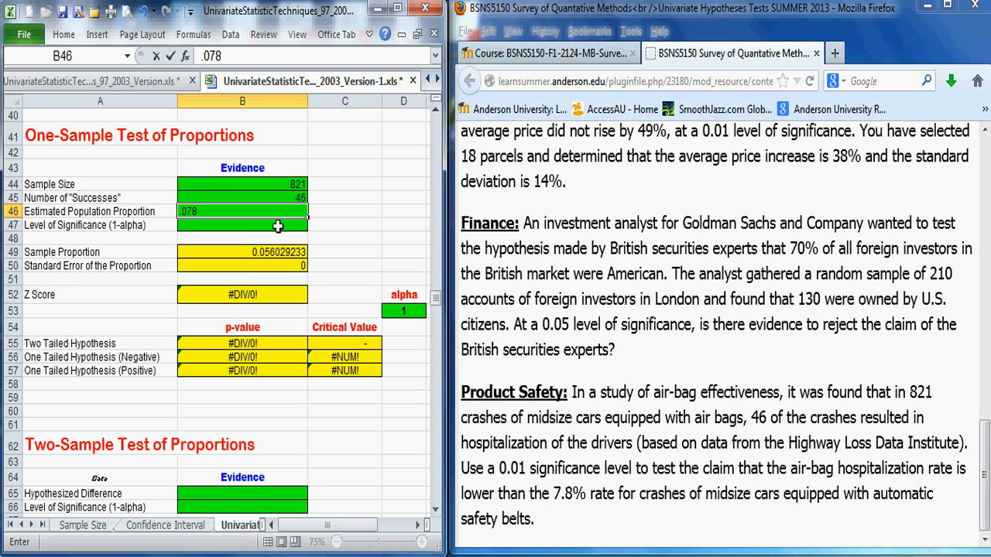
key(Return)
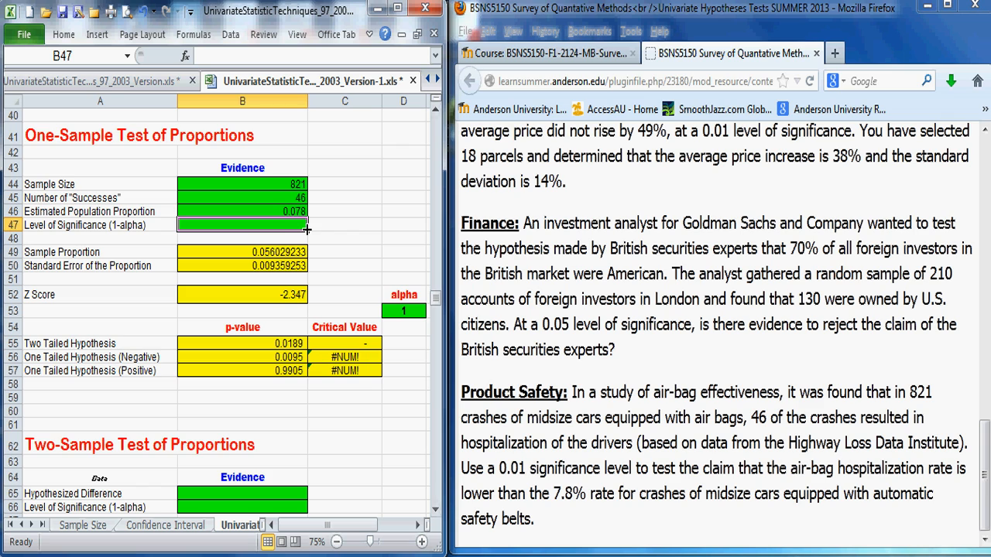
text(99)
click(339, 271)
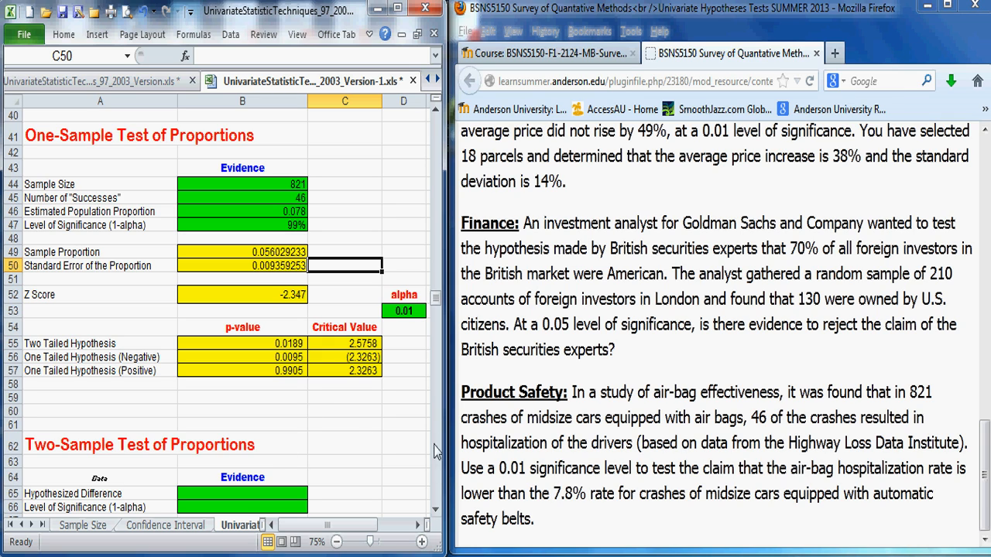
Compare the Product Safety test's Z score with the negative one-tailed critical value, and its p-value with alpha
click(263, 357)
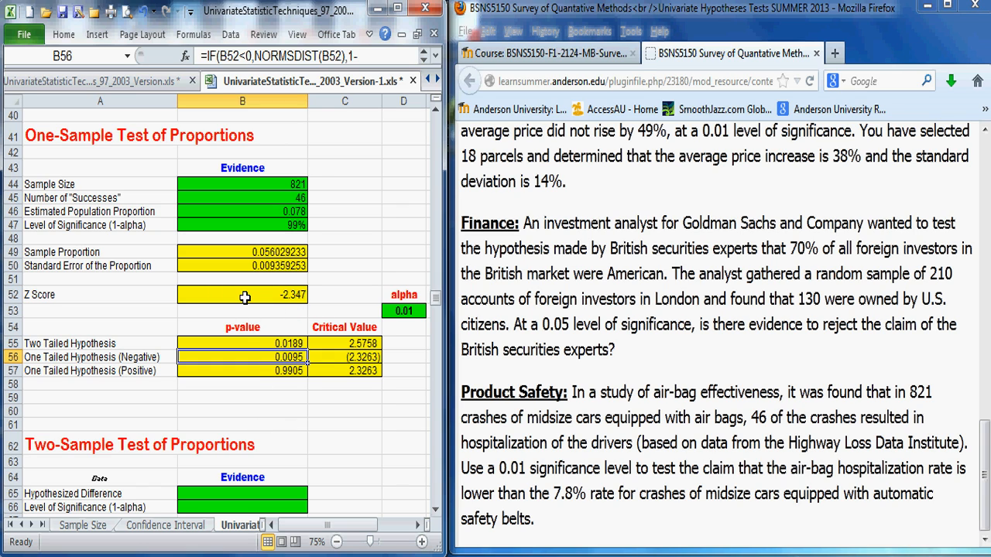
click(282, 297)
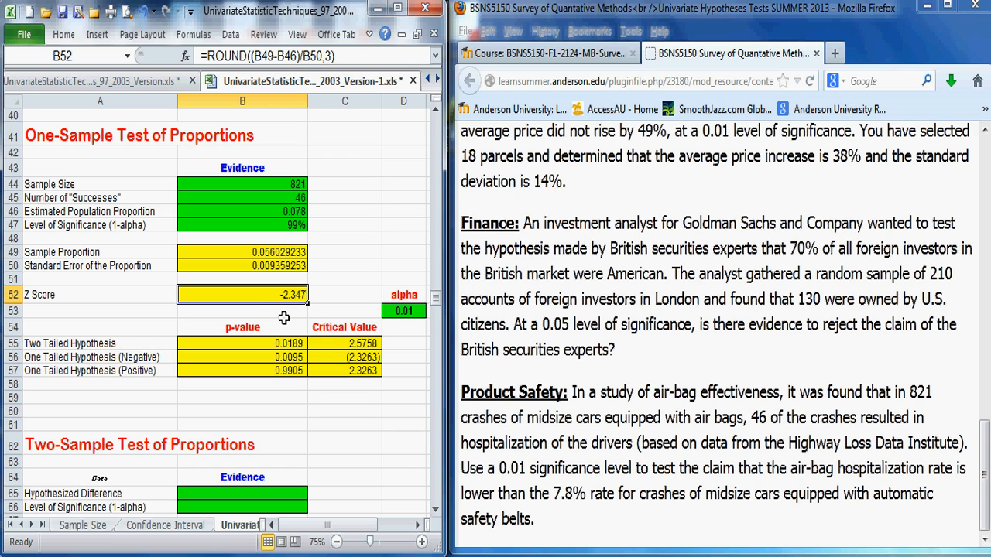
click(343, 358)
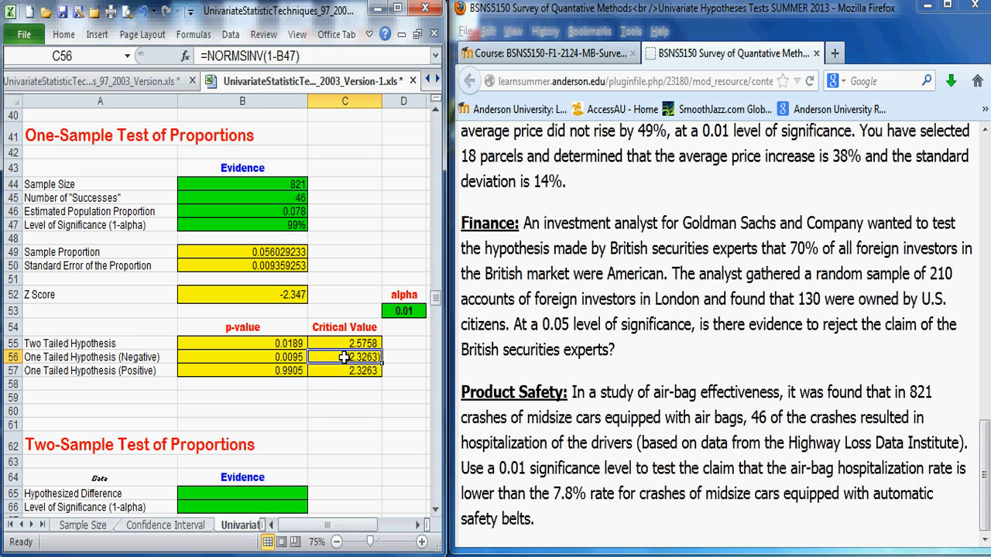
click(271, 358)
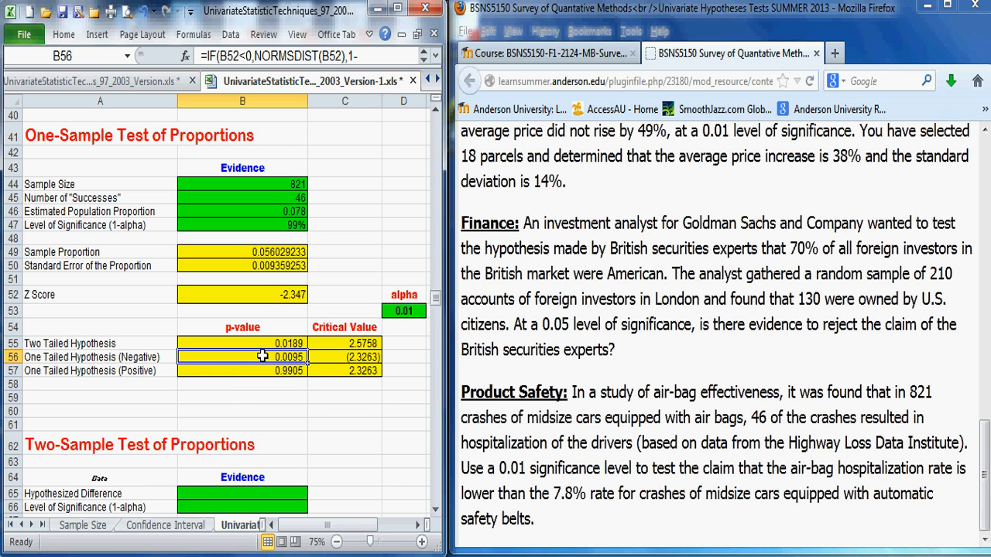
click(419, 310)
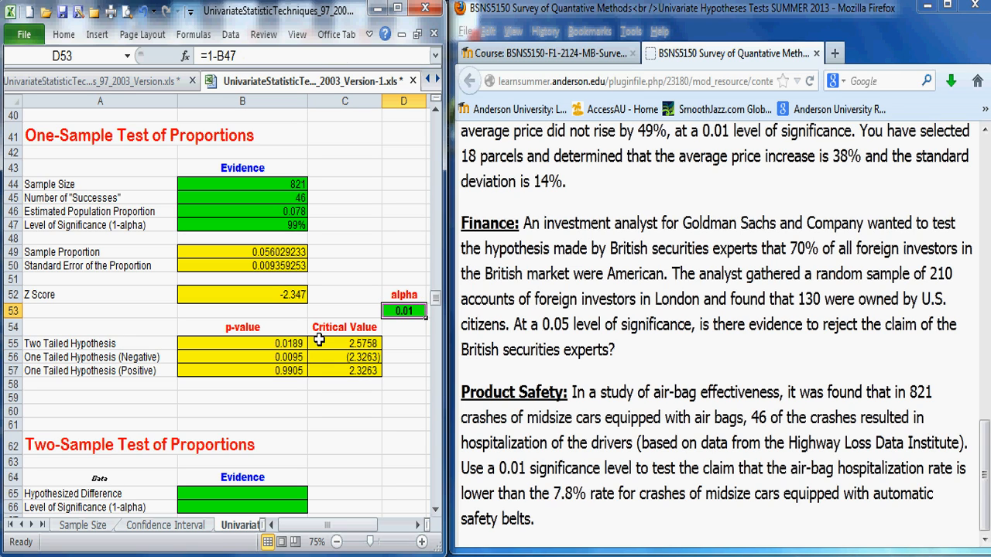